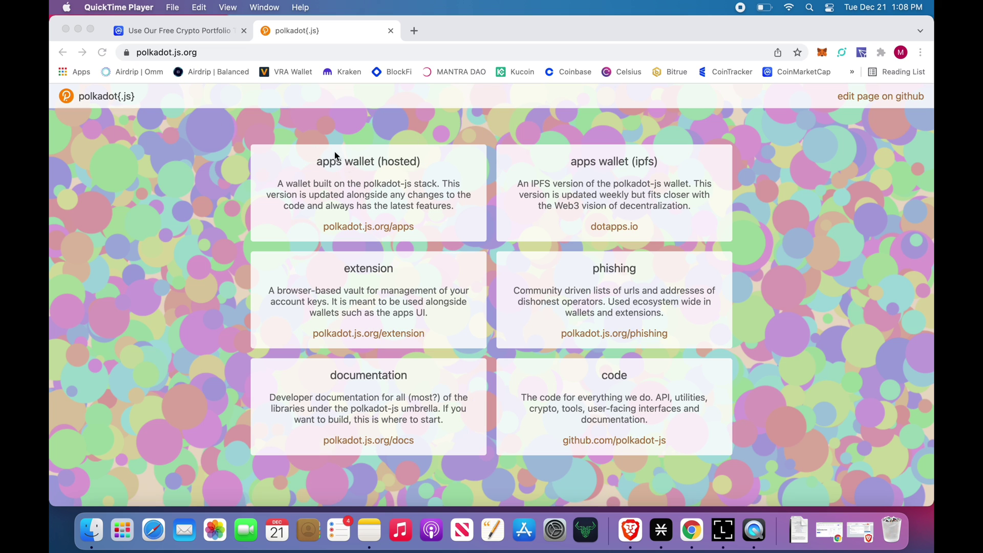
# - Open the hosted Polkadot.js Apps wallet to Polkadot's chain info page with recent blocks and events
pyautogui.click(370, 227)
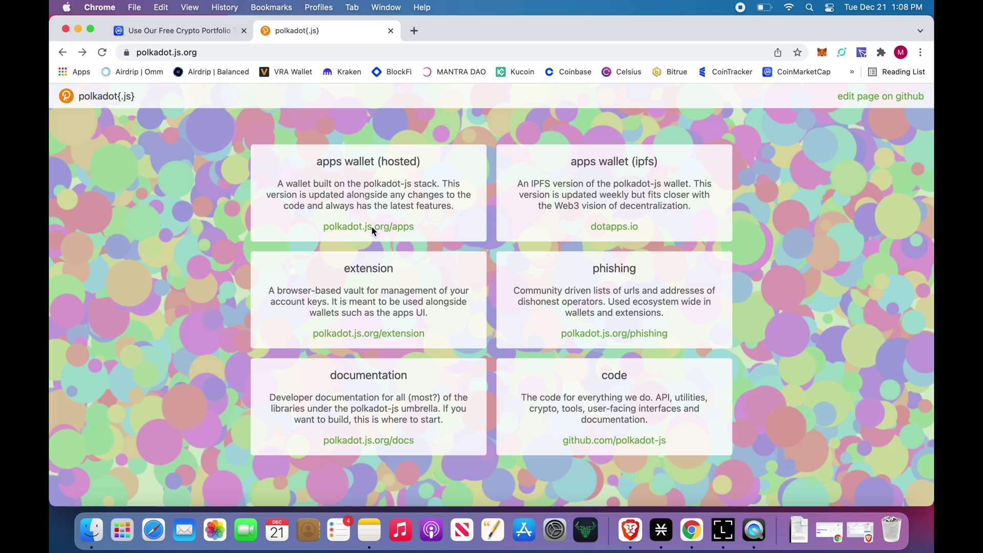
pyautogui.click(362, 227)
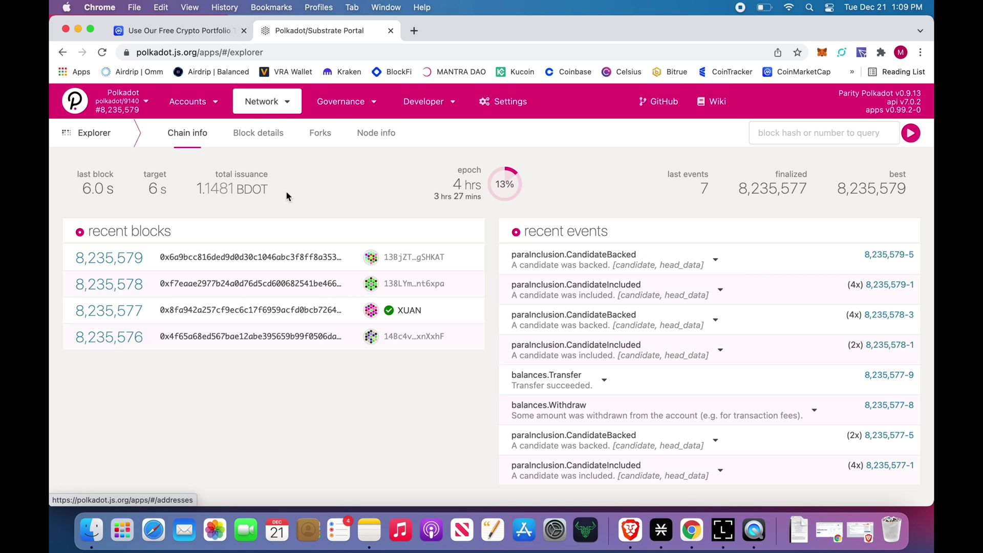
pyautogui.click(139, 97)
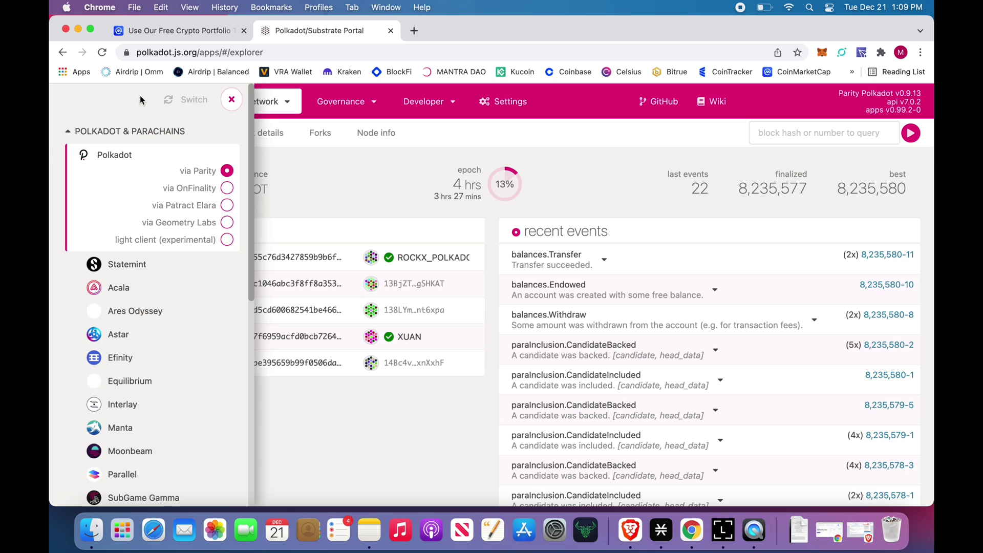
pyautogui.click(92, 132)
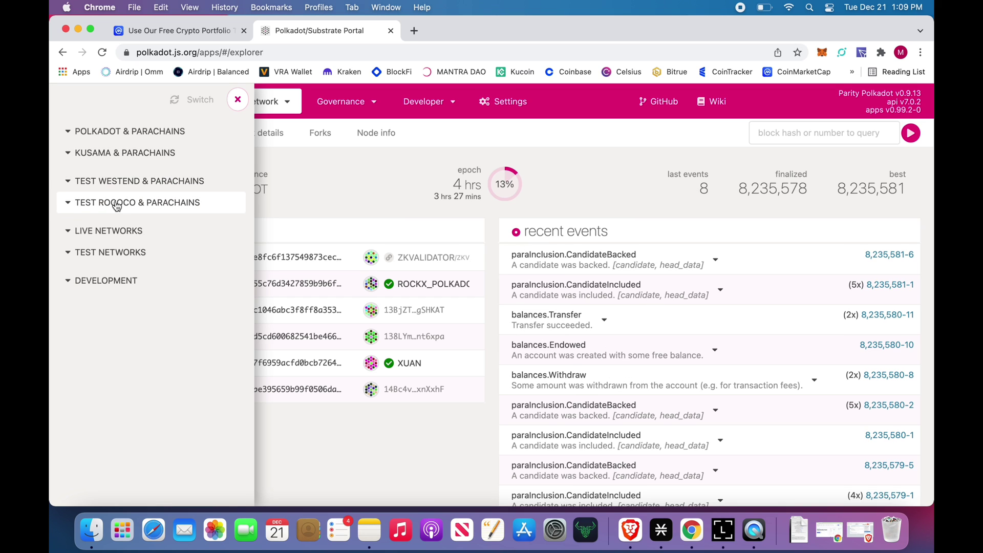
pyautogui.click(109, 253)
pyautogui.scroll(-5, 109, 253)
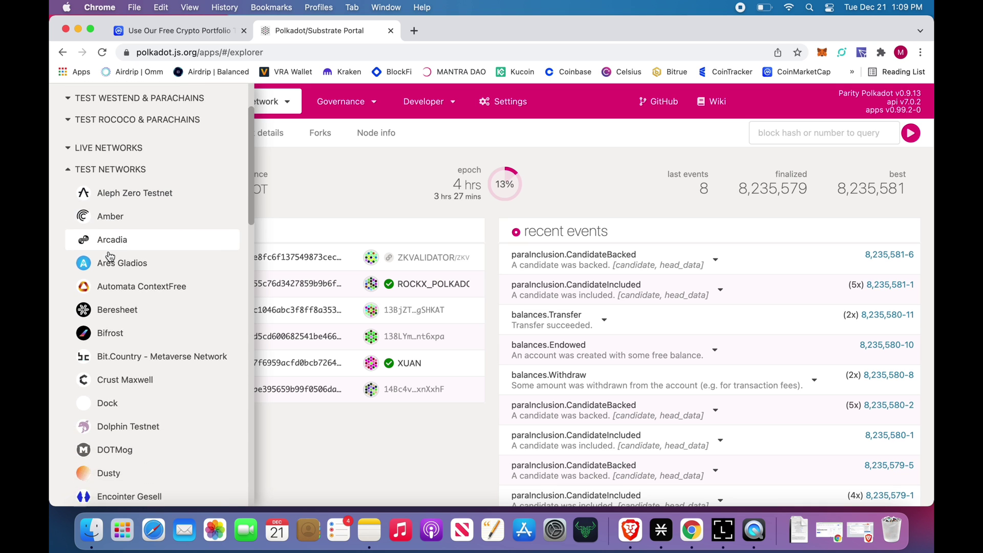
pyautogui.scroll(-6, 116, 257)
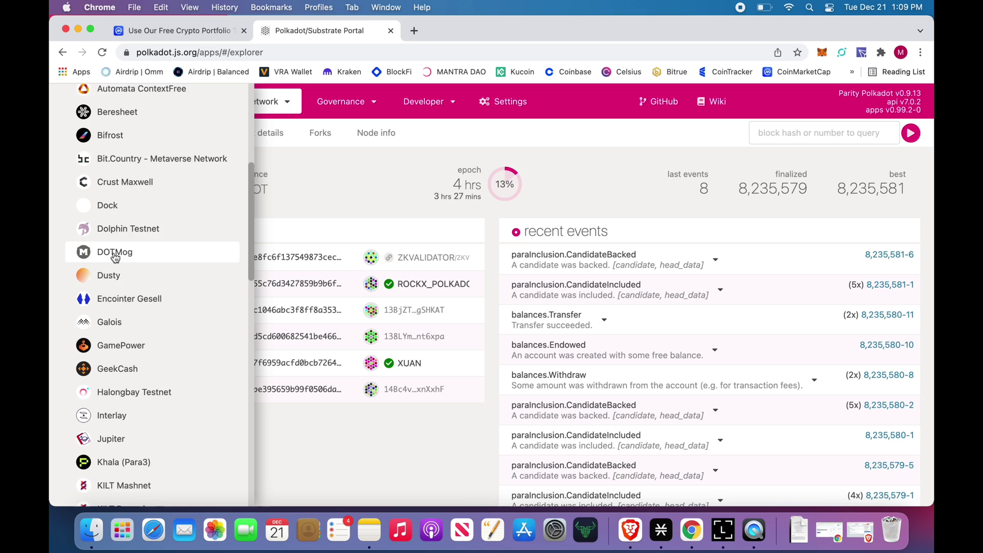
pyautogui.scroll(-5, 115, 257)
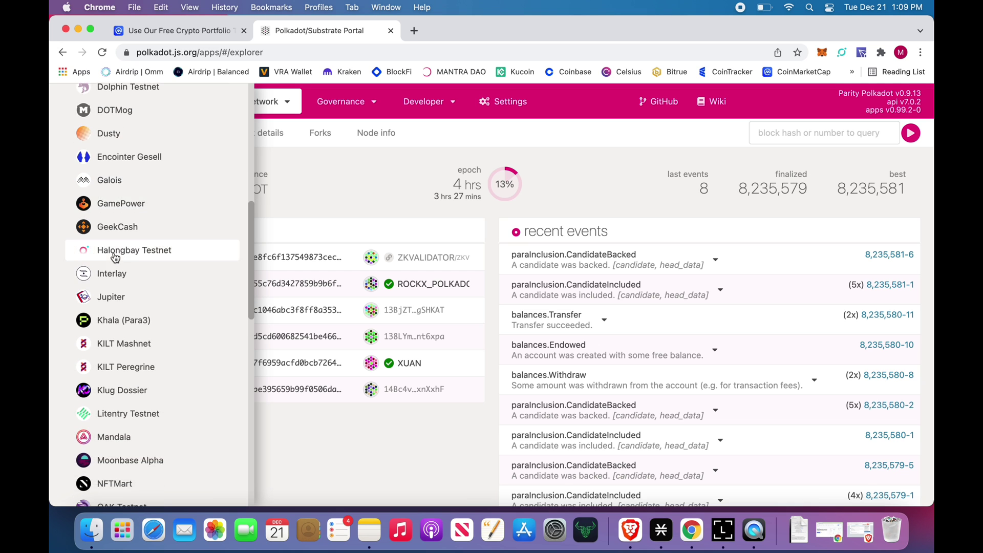
pyautogui.scroll(-3, 114, 256)
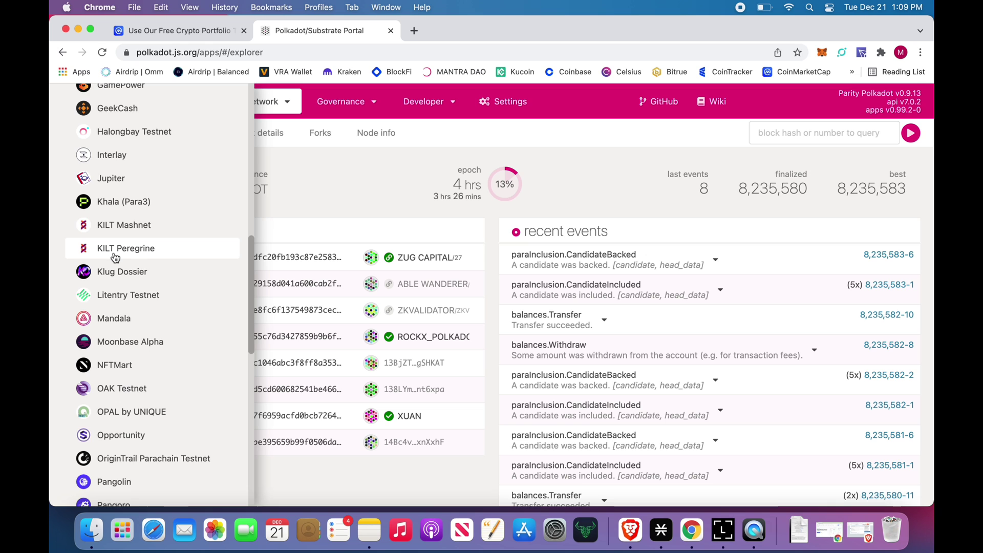
pyautogui.scroll(-3, 115, 257)
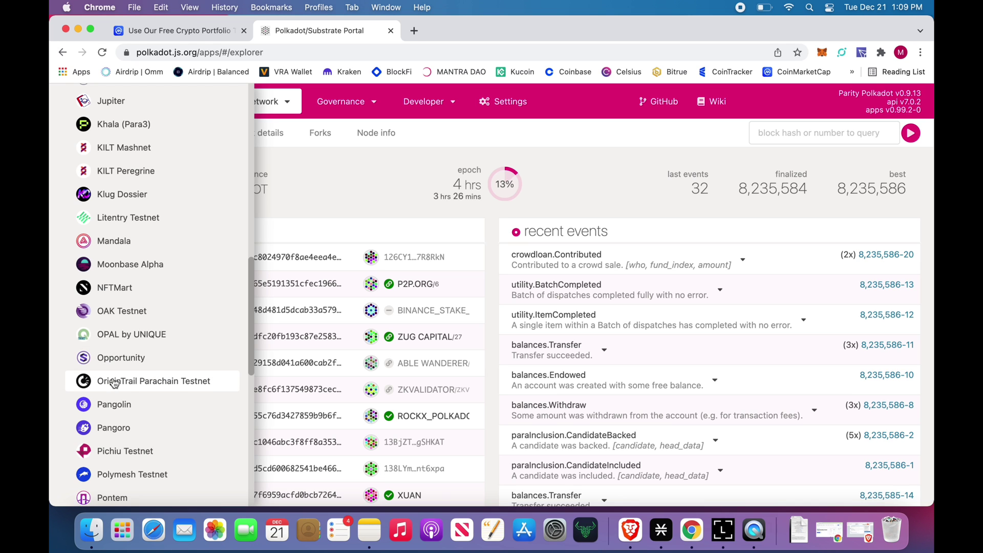
pyautogui.scroll(3, 179, 381)
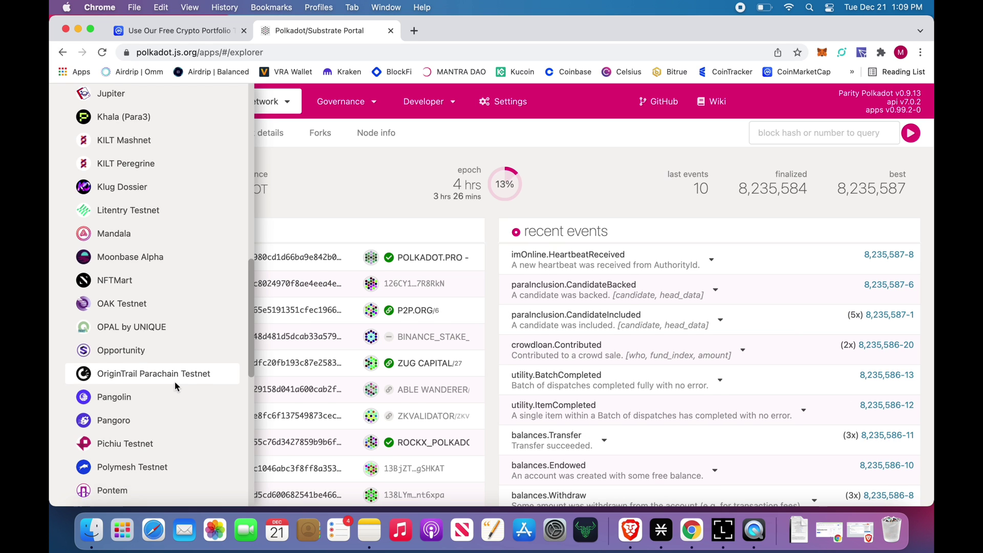
pyautogui.scroll(20, 176, 386)
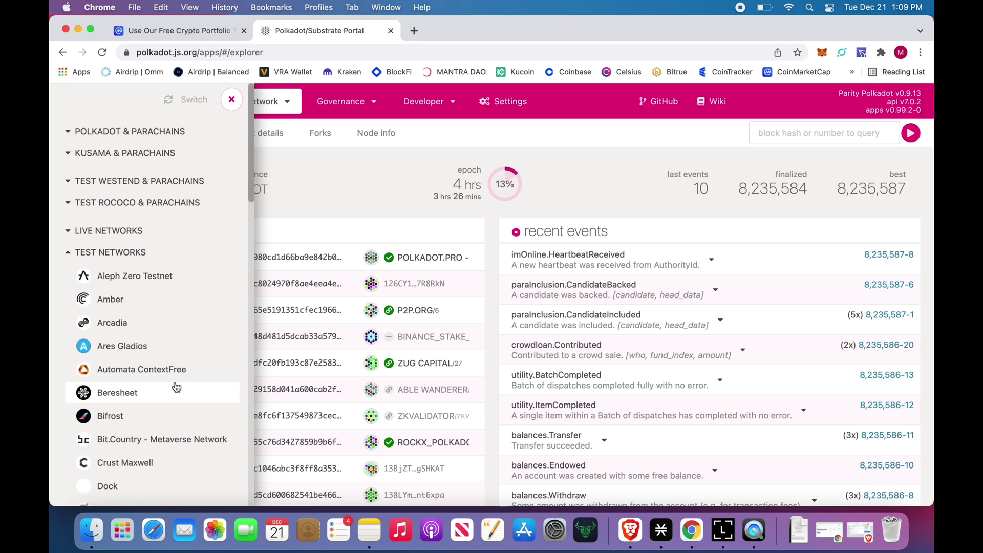
# - Keep the current network and go to the Staking overview's validators table, showing stake, commission and points
pyautogui.click(232, 100)
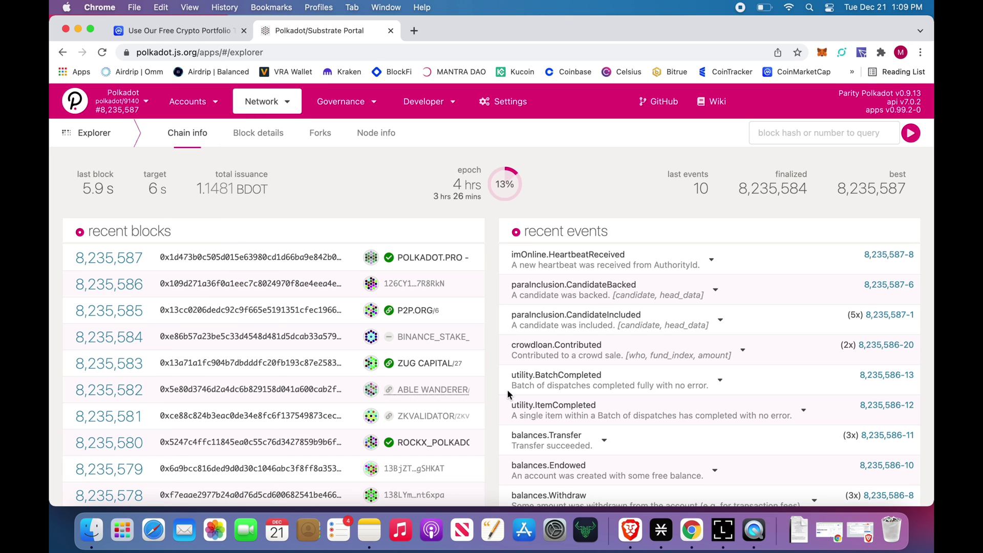
pyautogui.moveTo(272, 94)
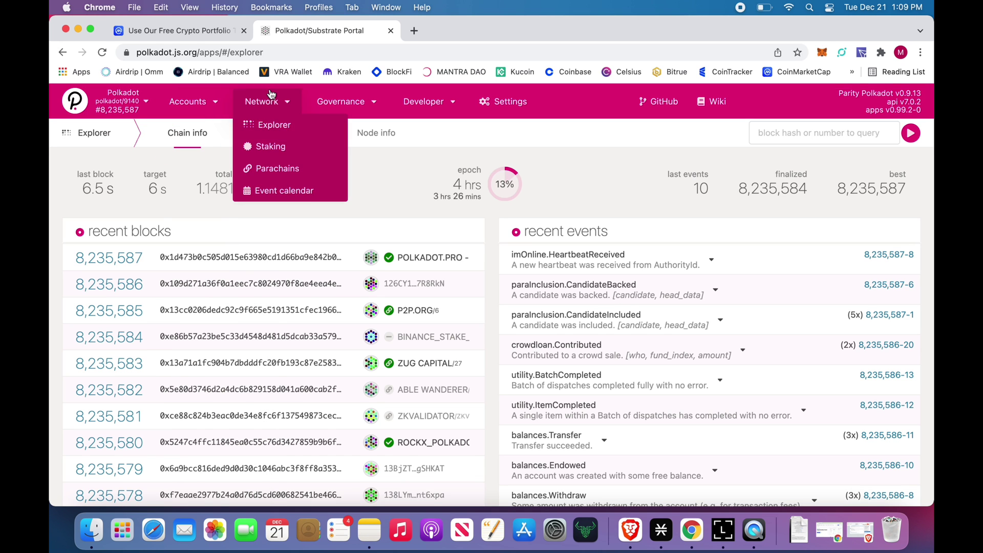
pyautogui.click(271, 149)
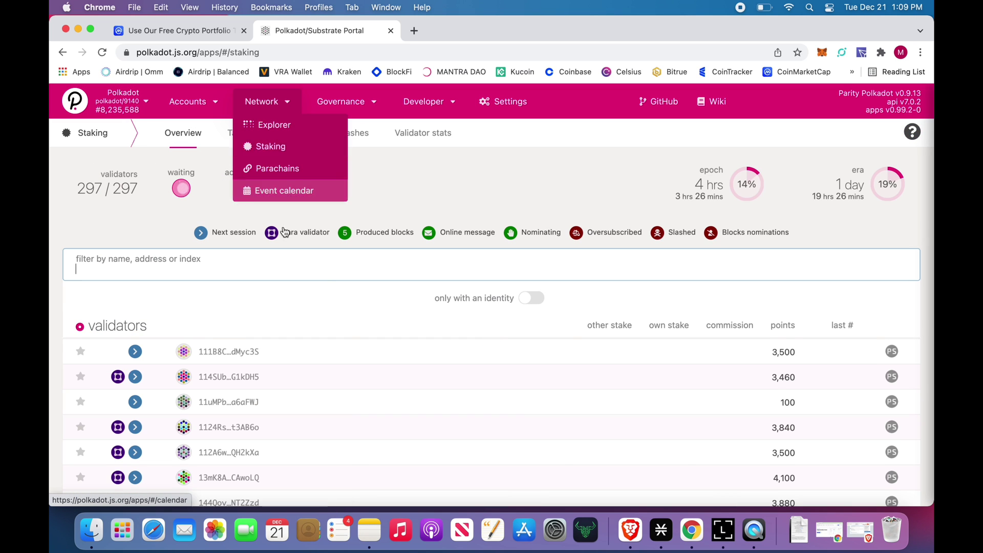
pyautogui.scroll(-3, 366, 308)
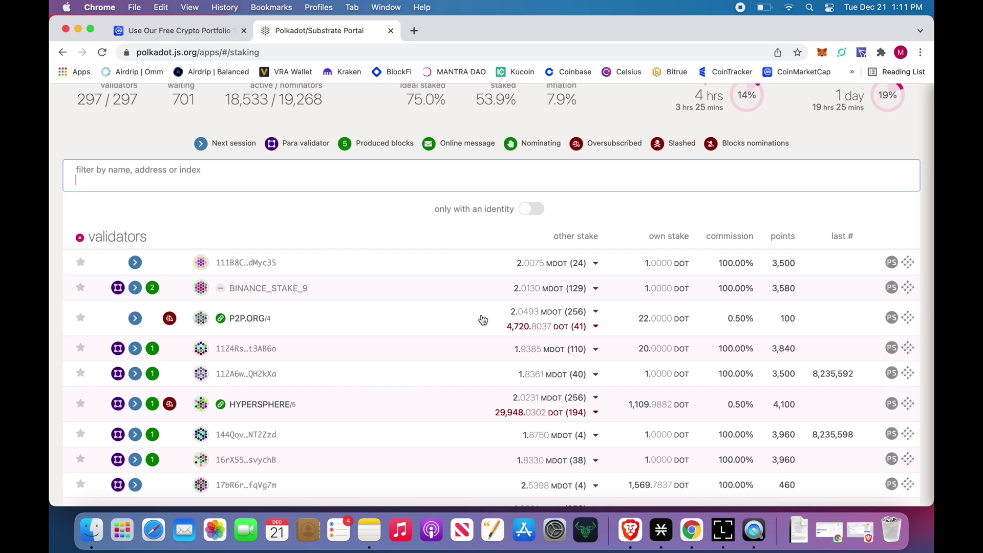
# - Expand P2P.ORG's 2.0493 MDOT (256) and 4,720.8037 DOT (41) nominator groups
pyautogui.click(595, 313)
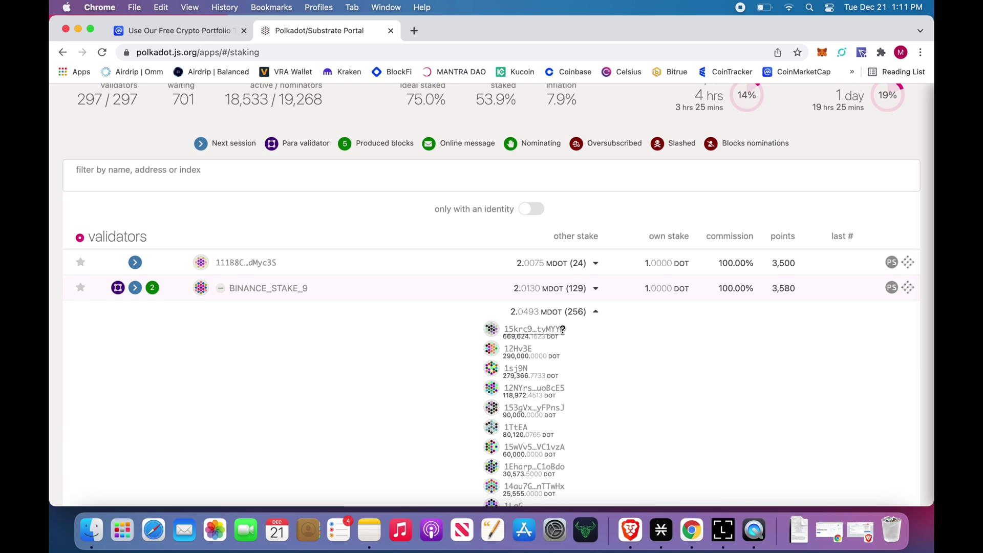
pyautogui.scroll(-2, 561, 329)
pyautogui.scroll(-3, 562, 329)
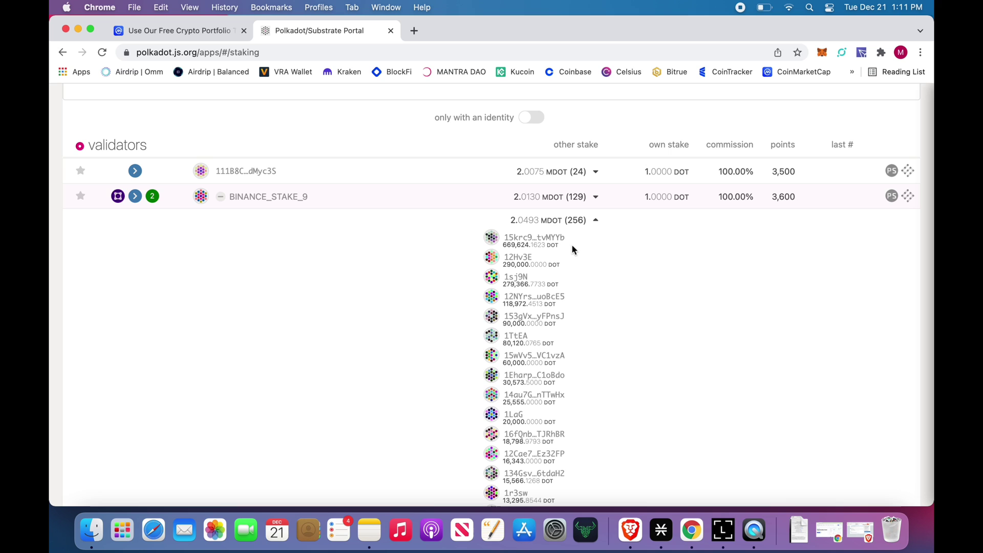
pyautogui.scroll(-15, 578, 265)
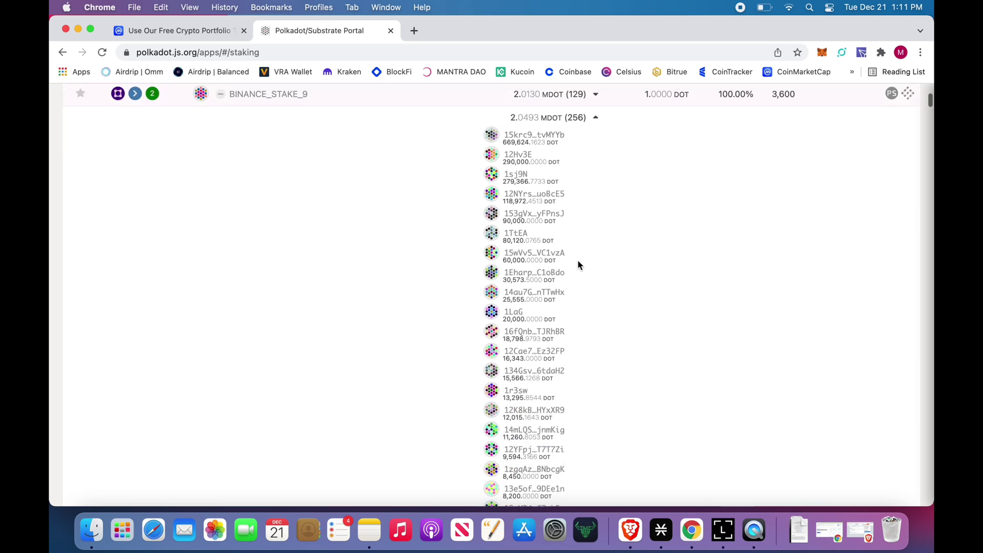
pyautogui.scroll(-15, 577, 264)
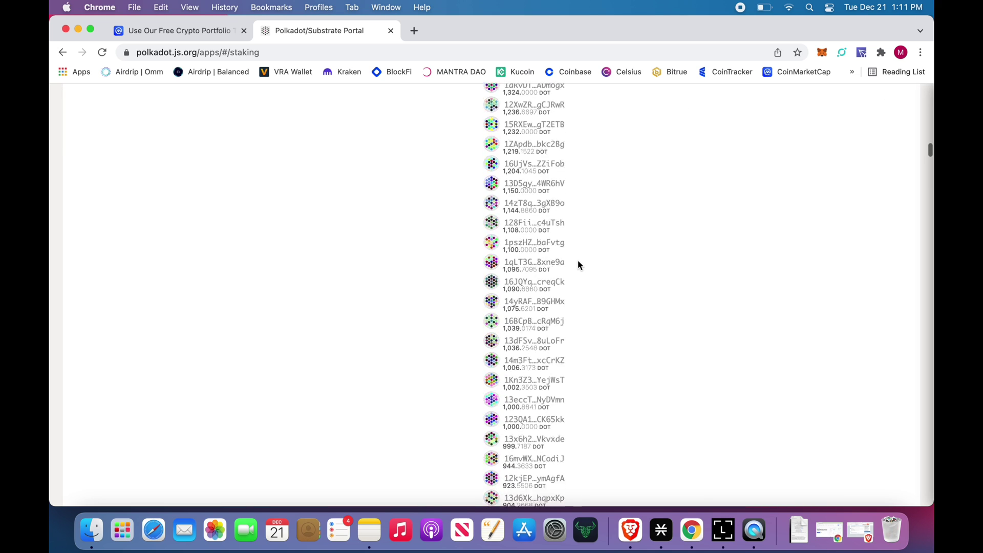
pyautogui.scroll(-15, 623, 261)
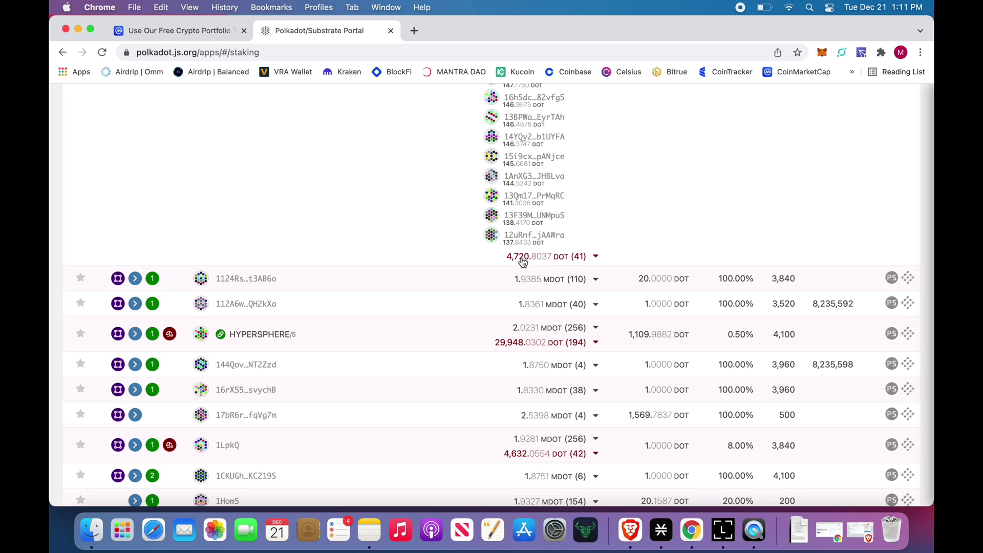
pyautogui.click(594, 256)
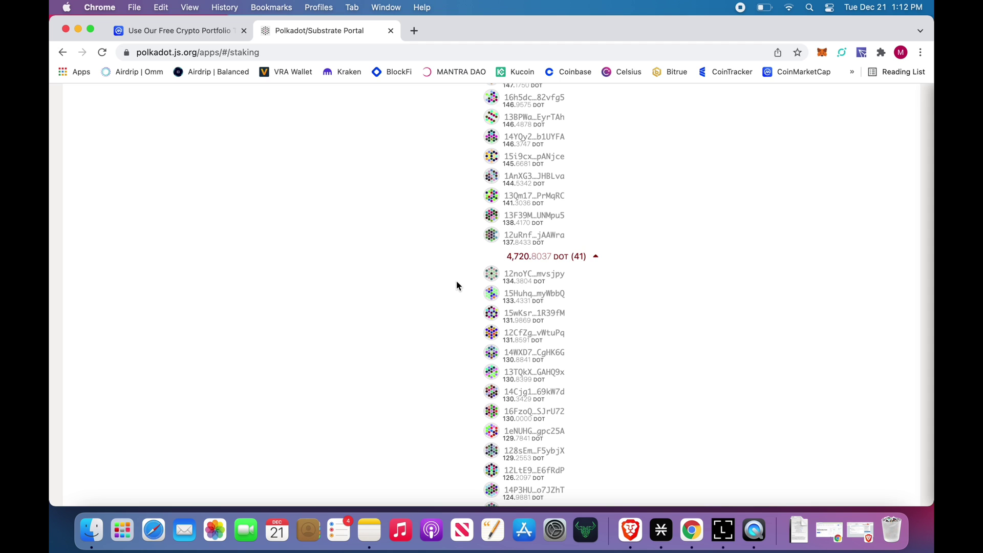
# - Collapse the 4,720.8037 DOT group and list the nominators behind HYPERSPHERE's stake
pyautogui.click(595, 263)
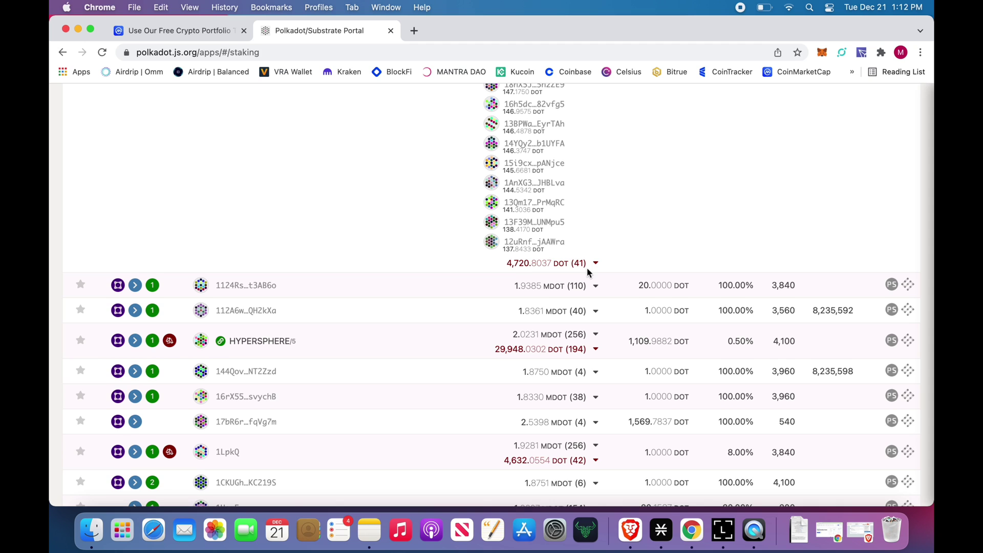
pyautogui.scroll(-3, 594, 276)
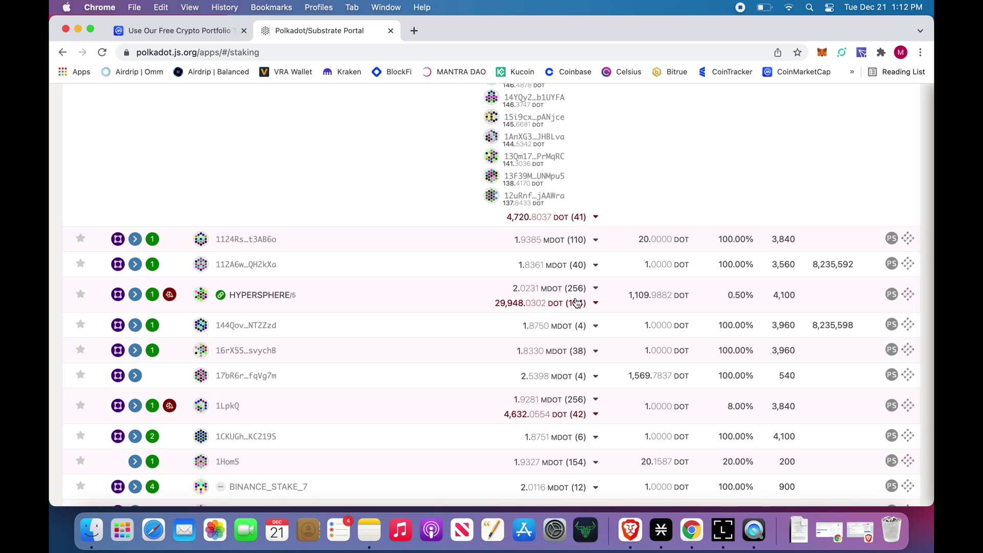
pyautogui.click(596, 304)
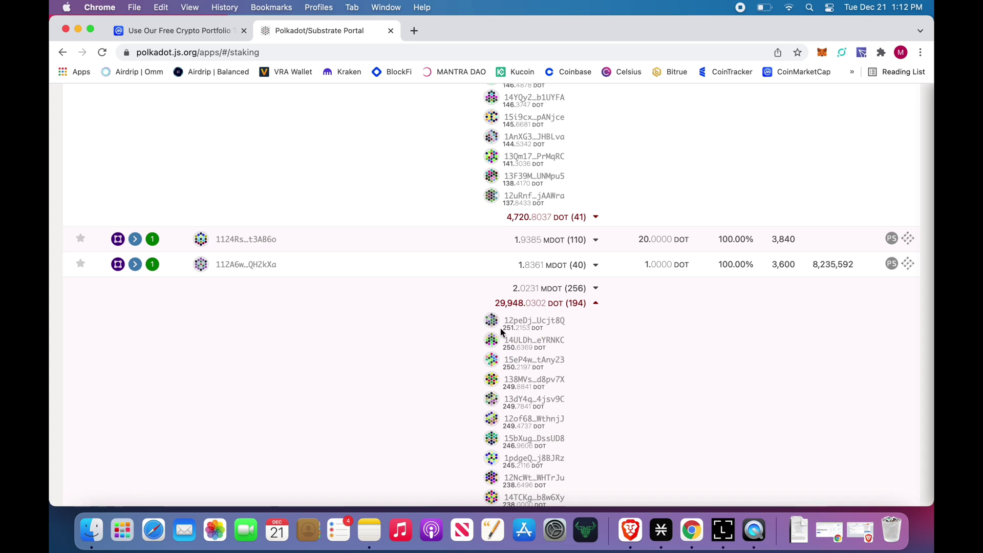
# - Expand the full 256-nominator list, look through it, and return to the top
pyautogui.click(593, 288)
pyautogui.scroll(-20, 593, 290)
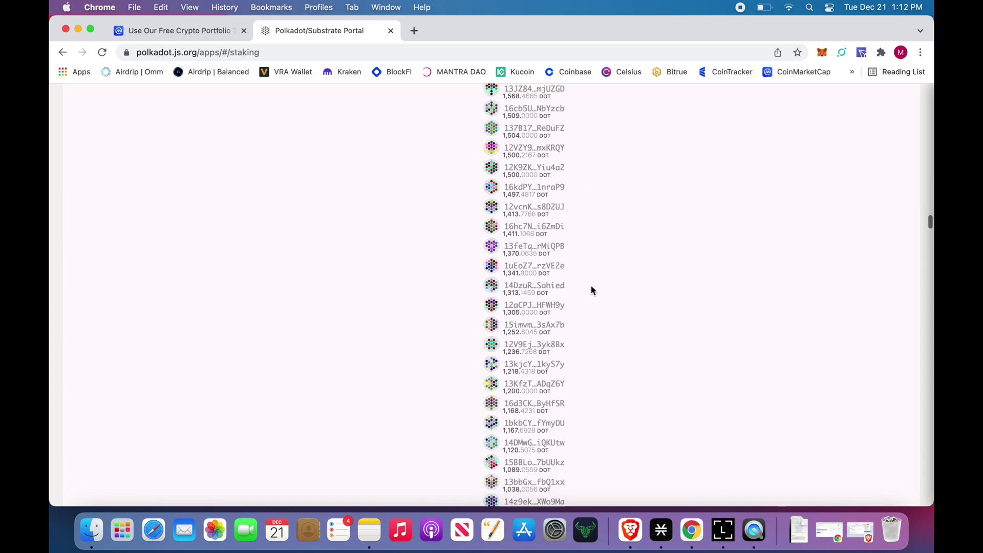
pyautogui.scroll(-20, 591, 290)
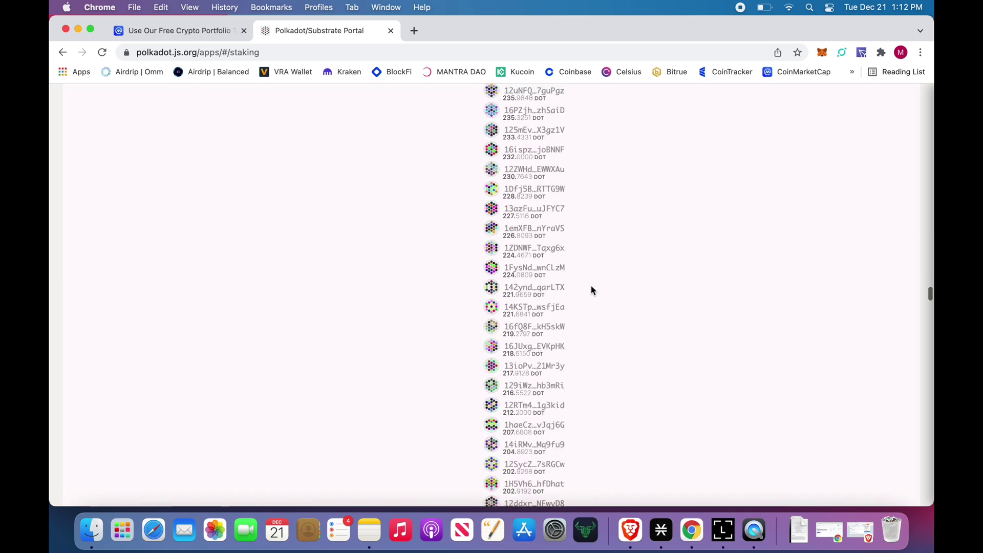
pyautogui.scroll(-3, 591, 291)
pyautogui.scroll(5, 590, 288)
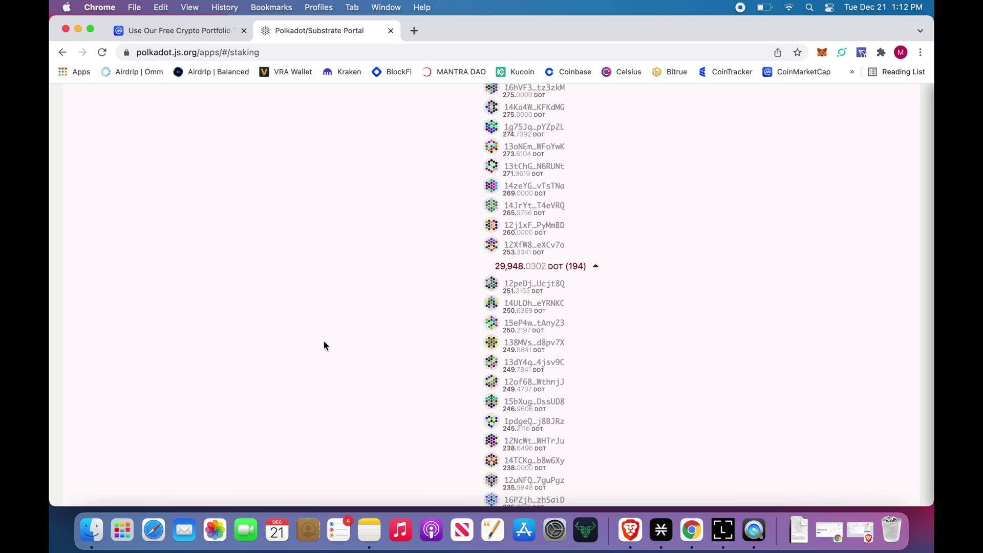
pyautogui.scroll(20, 324, 346)
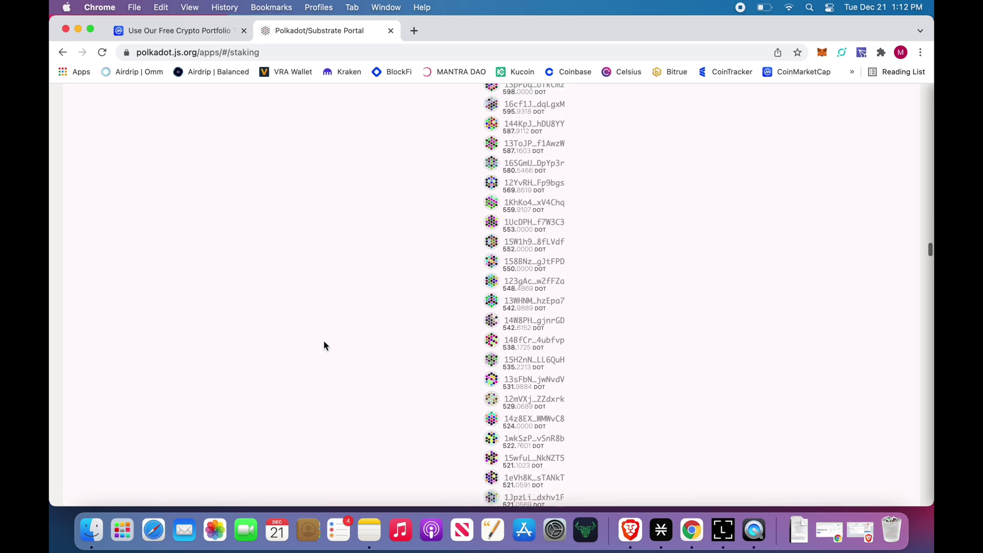
pyautogui.scroll(20, 324, 345)
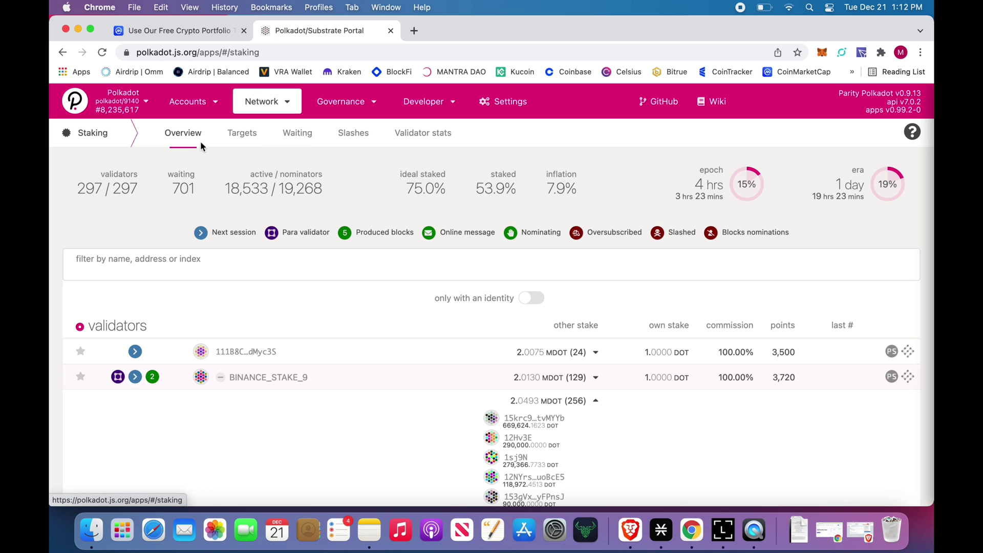
# - Review the Staking Targets list of validators, then switch to Ledger Live
pyautogui.click(243, 134)
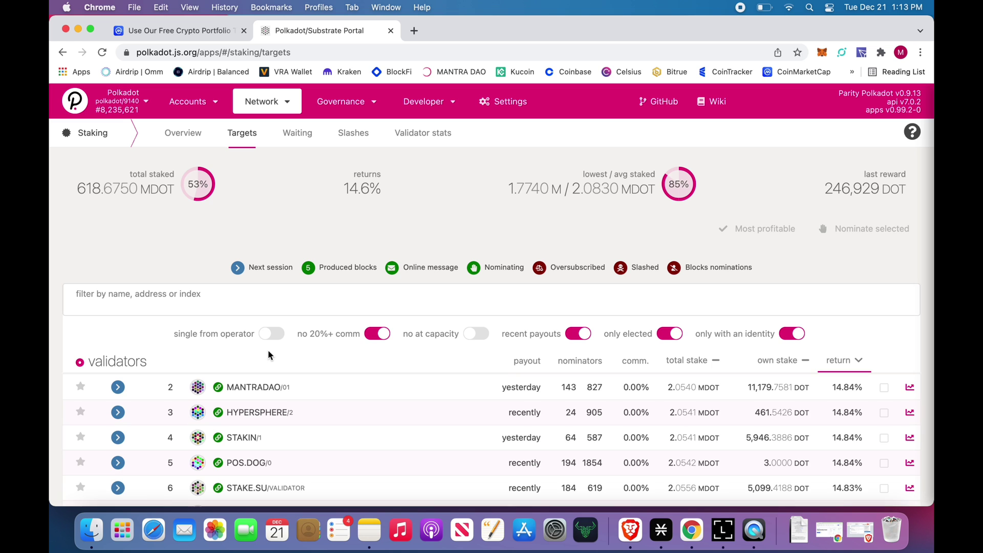
pyautogui.scroll(-5, 268, 355)
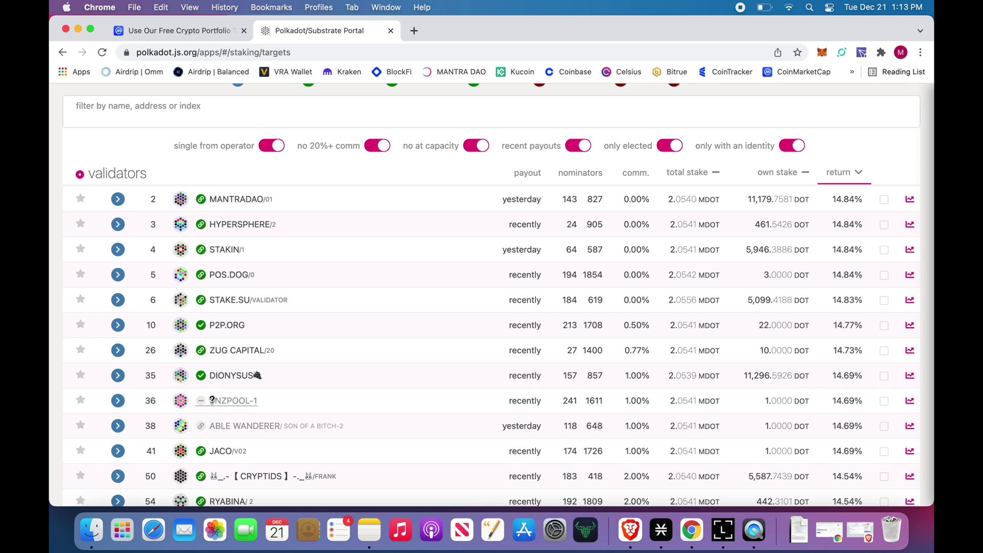
pyautogui.scroll(3, 212, 399)
pyautogui.click(723, 532)
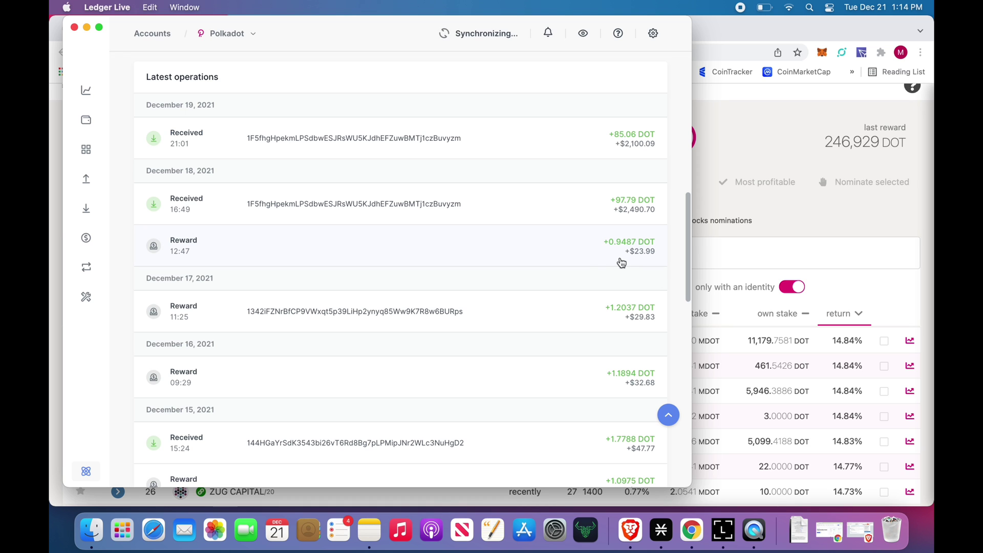
pyautogui.scroll(-1, 589, 263)
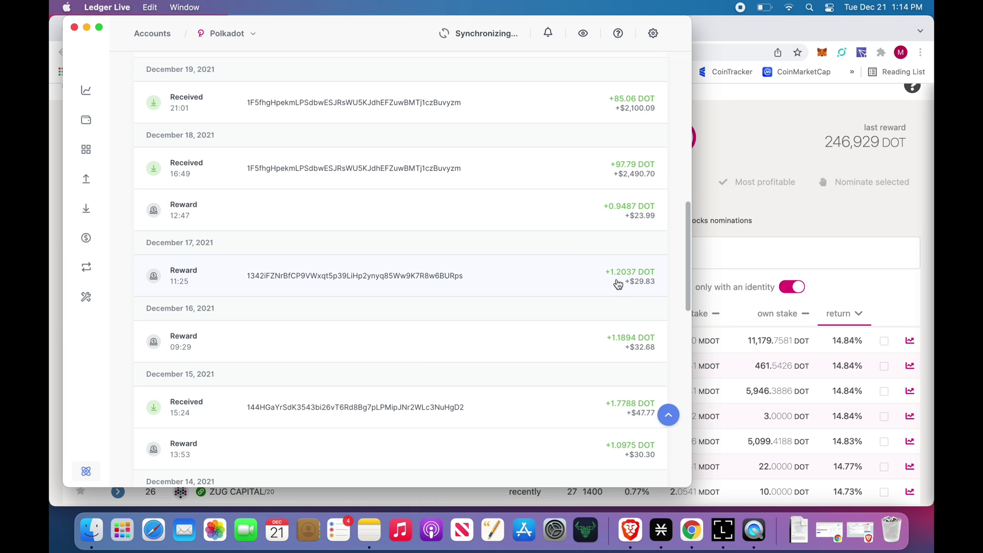
pyautogui.scroll(-2, 612, 296)
pyautogui.scroll(-3, 612, 310)
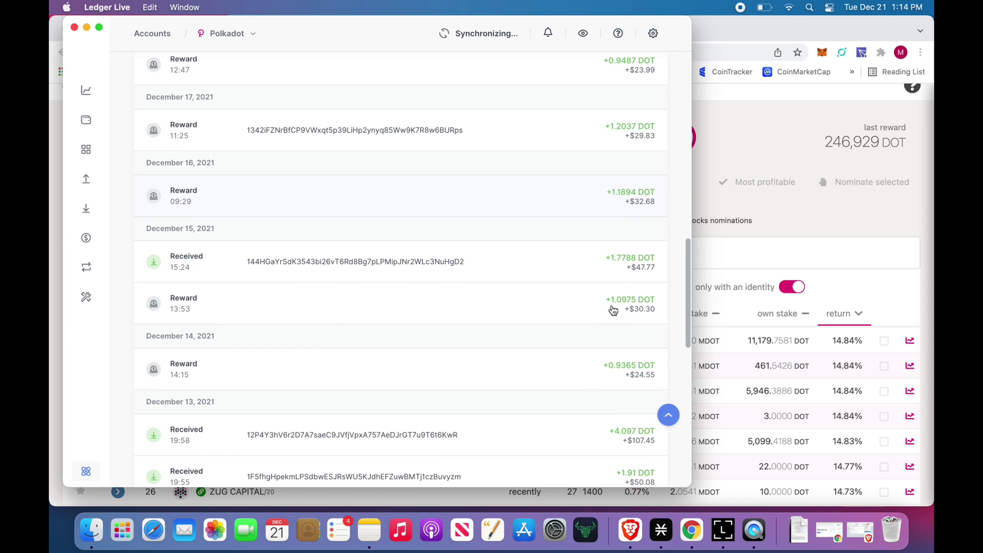
pyautogui.scroll(-2, 614, 309)
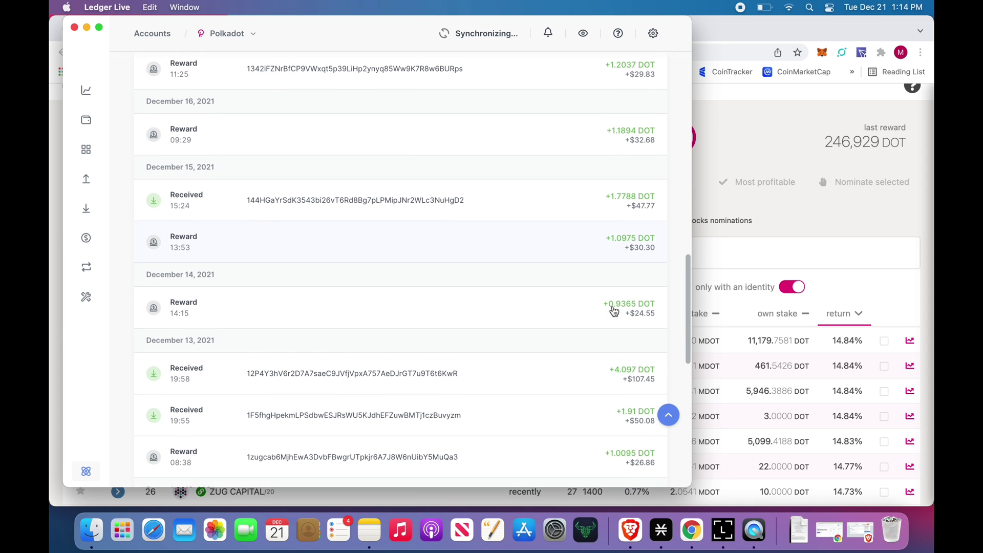
pyautogui.scroll(4, 600, 292)
pyautogui.scroll(4, 601, 294)
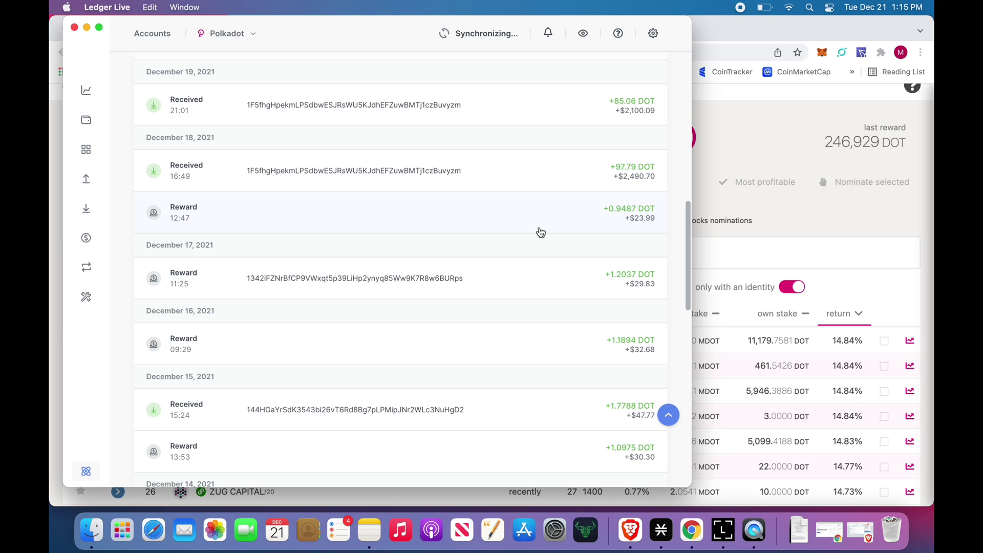
pyautogui.scroll(-3, 540, 232)
pyautogui.scroll(4, 541, 231)
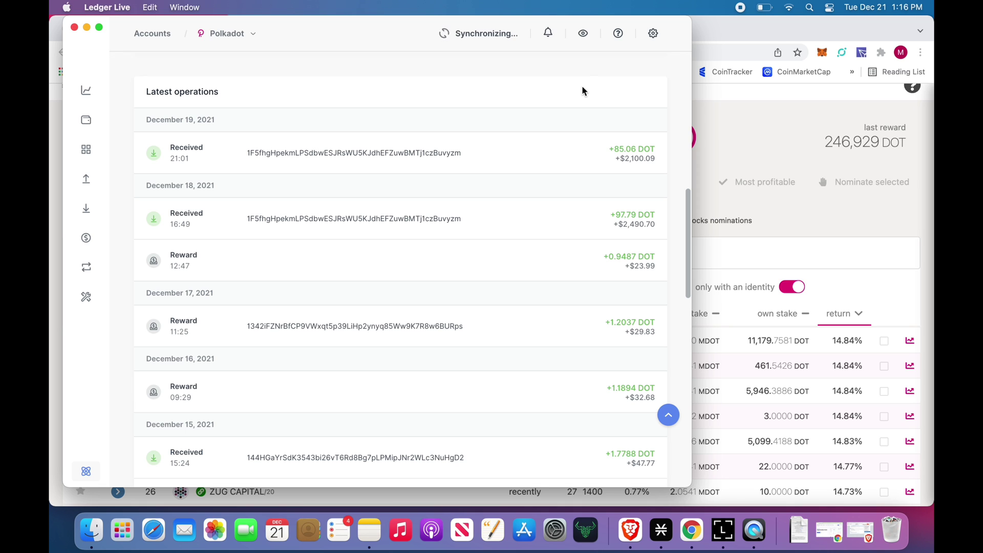
# - Turn on discreet mode to hide the Polkadot account's balances and amounts
pyautogui.click(583, 35)
pyautogui.scroll(10, 558, 177)
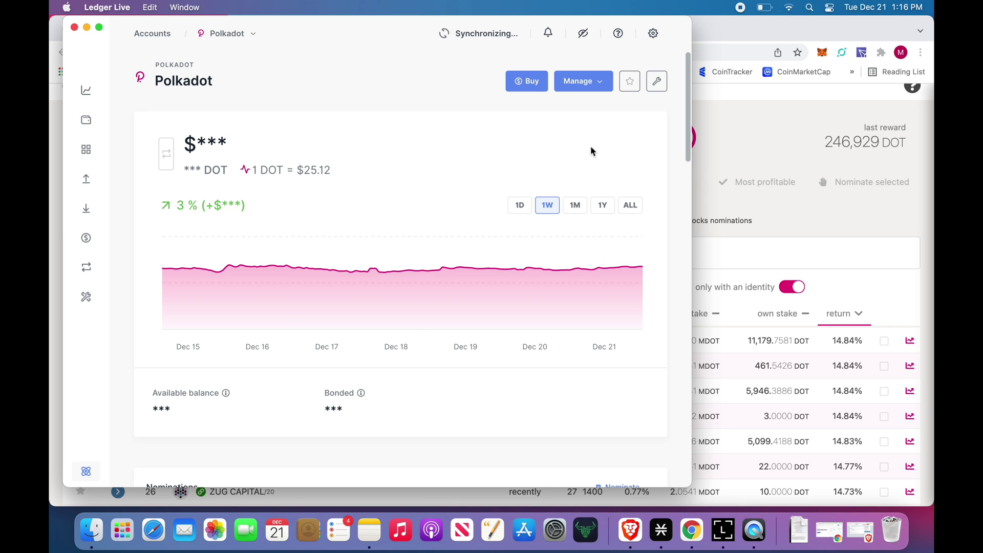
# - Start bonding 100 DOT through Manage assets > Bond and continue to the device step
pyautogui.click(598, 89)
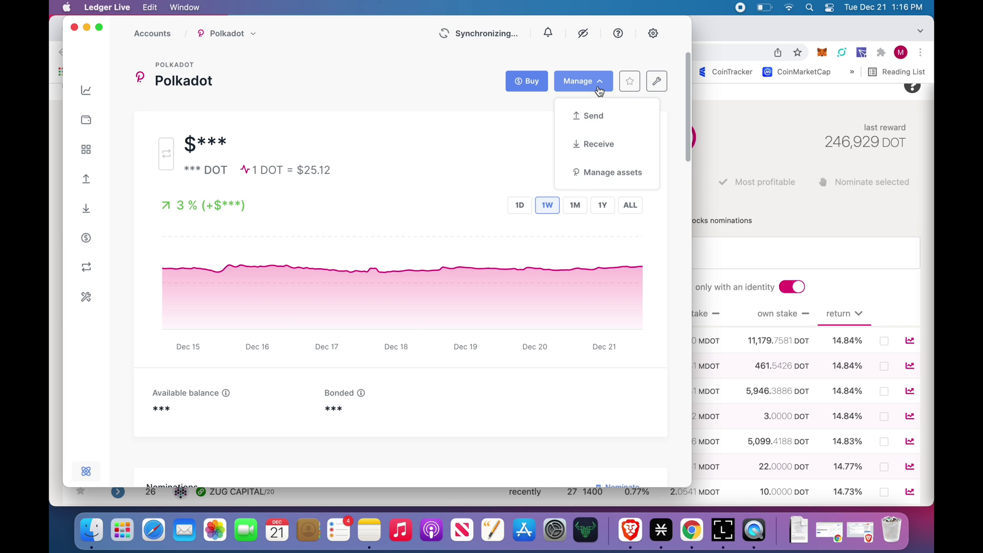
pyautogui.click(605, 175)
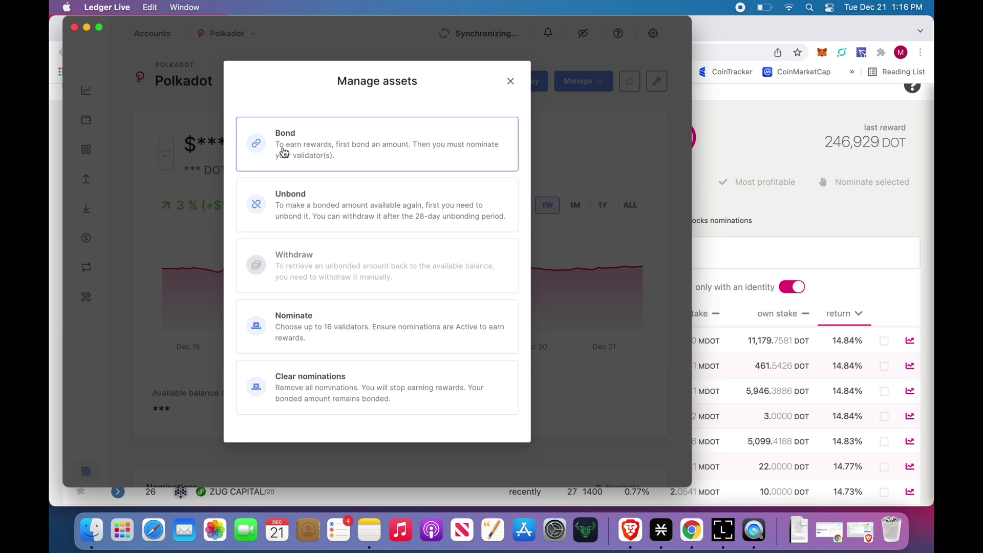
pyautogui.click(328, 155)
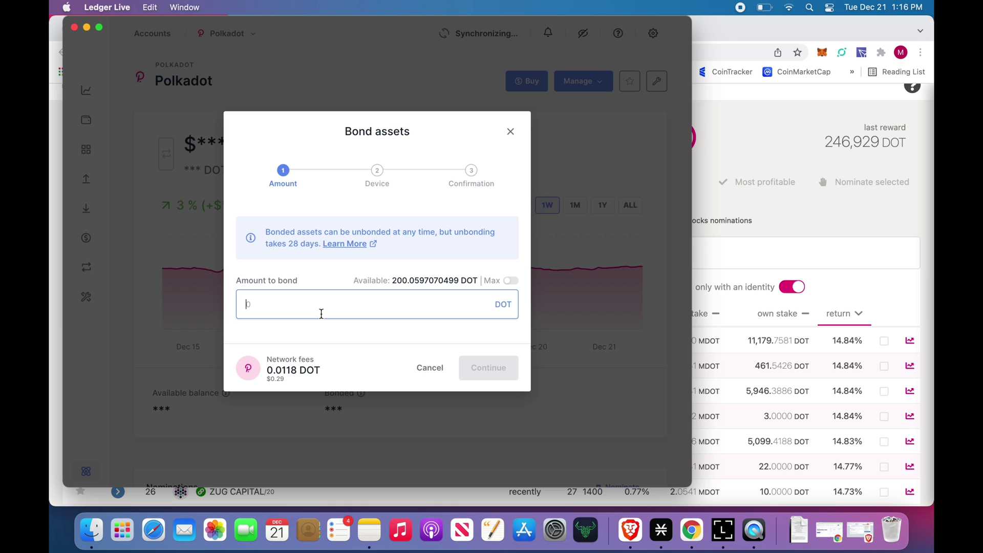
pyautogui.write('100')
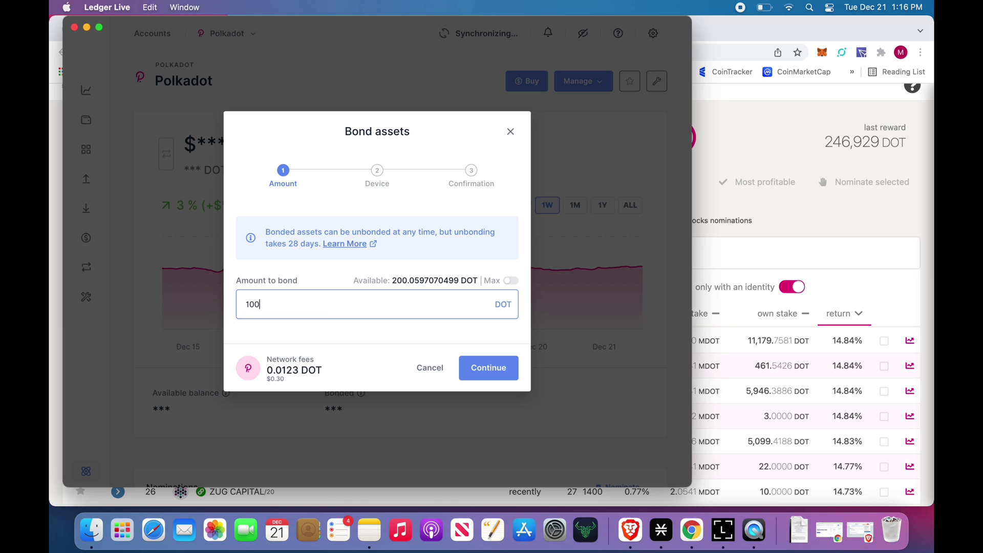
pyautogui.click(487, 367)
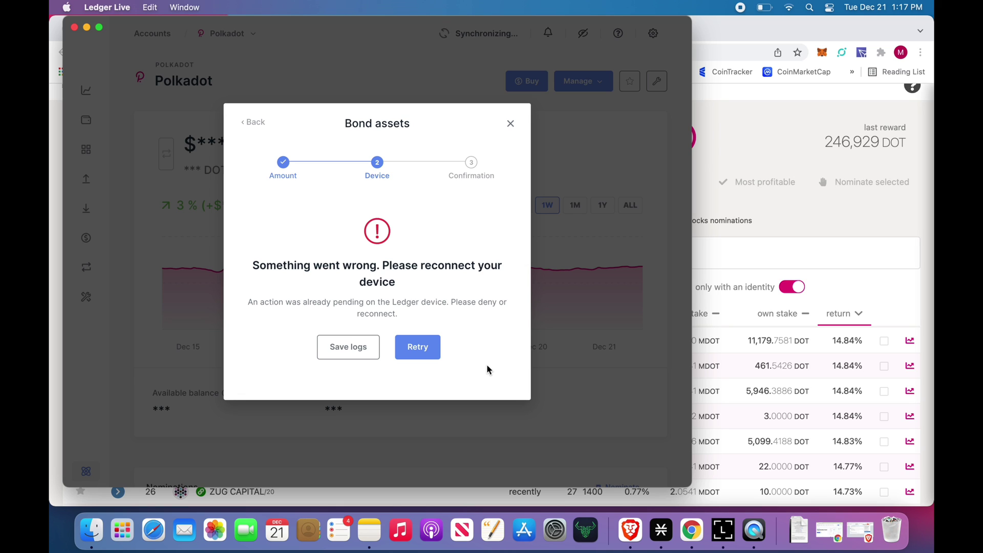
# - Retry the device connection so the 100 DOT bond is confirmed
pyautogui.click(420, 348)
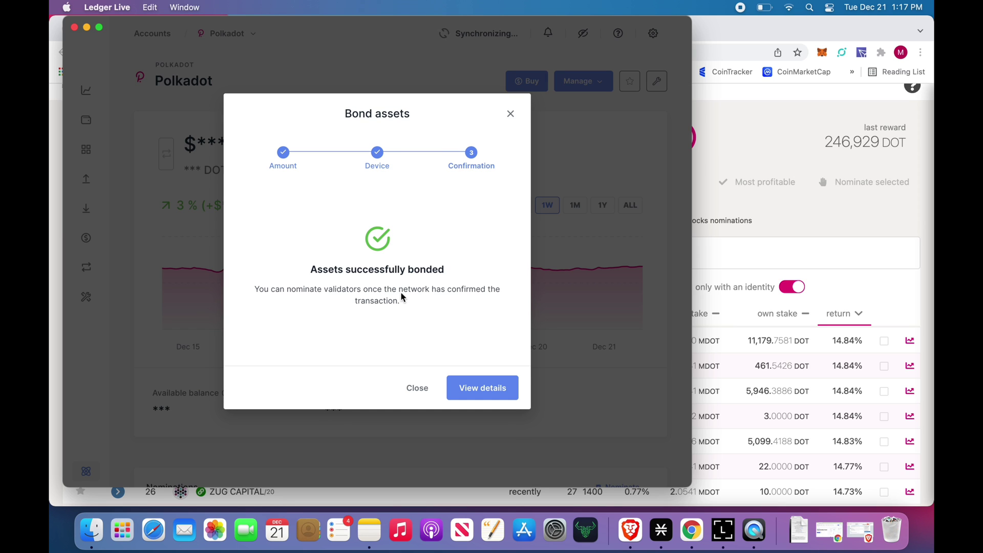
# - Close the bond confirmation and scroll down to the account's Nominations section
pyautogui.click(415, 390)
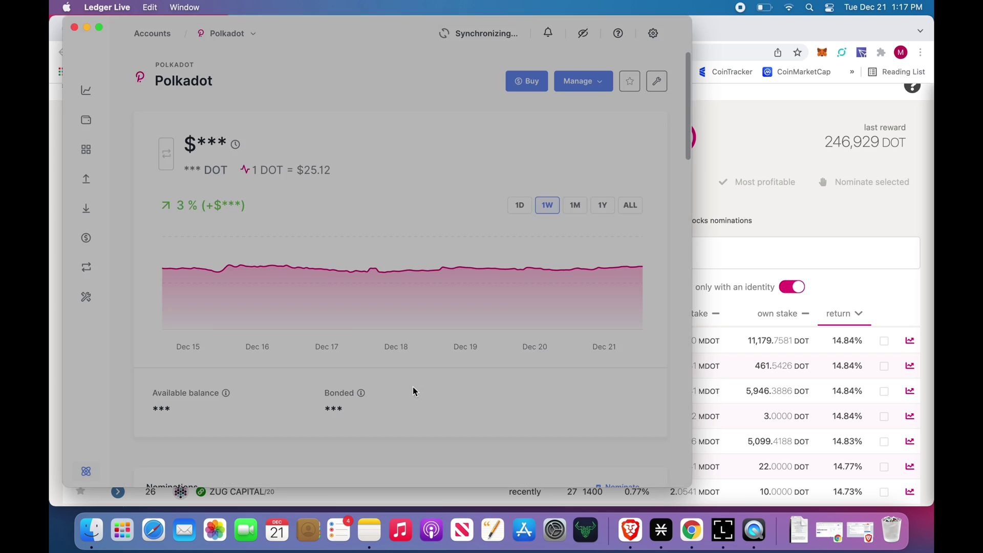
pyautogui.scroll(-4, 471, 192)
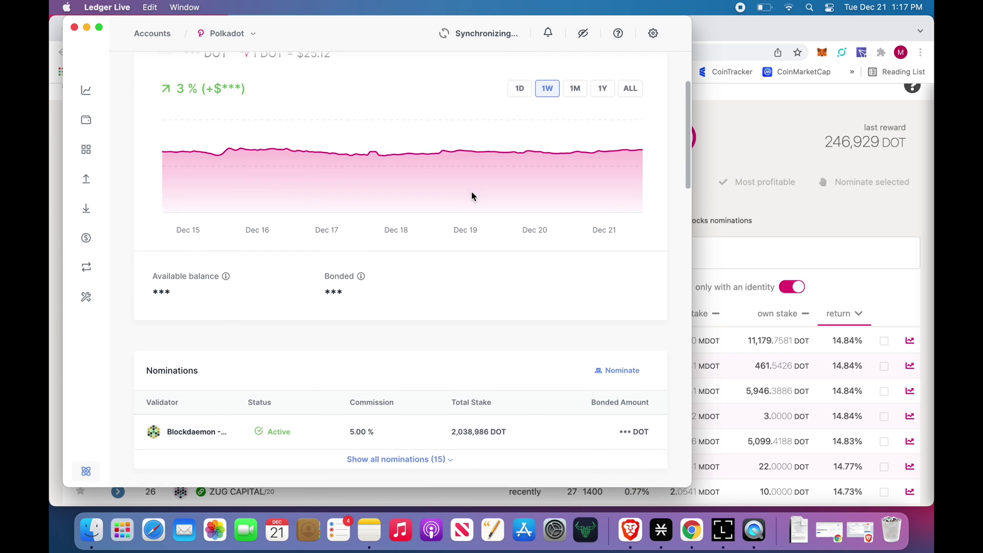
pyautogui.scroll(-1, 472, 192)
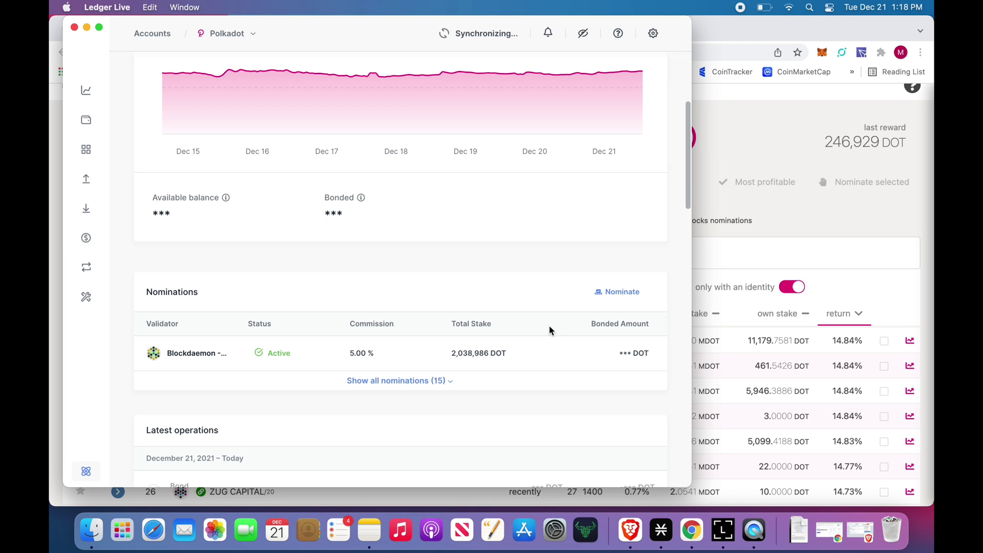
pyautogui.scroll(-1, 549, 328)
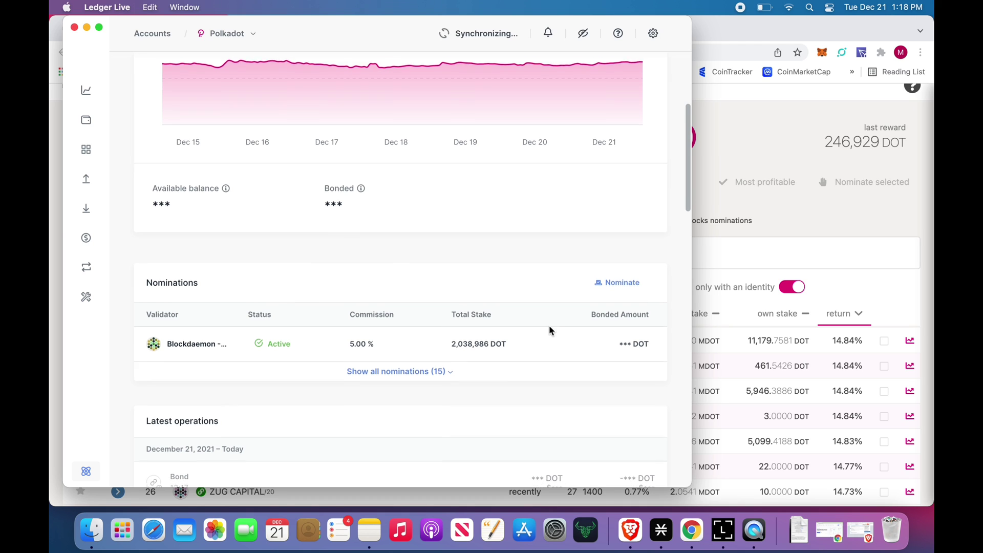
# - Start a nomination and review the 16 of 16 selected validators
pyautogui.click(618, 281)
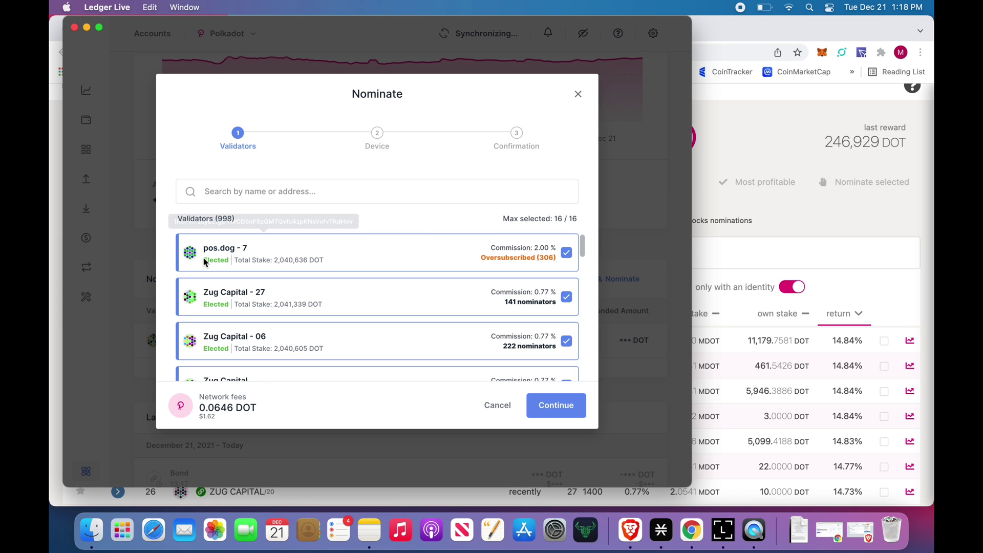
pyautogui.moveTo(540, 260)
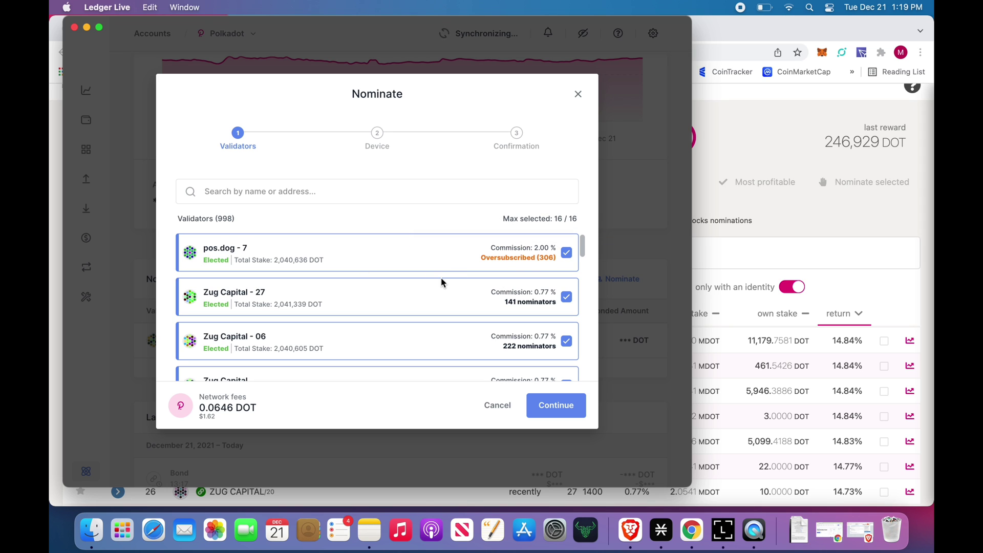
pyautogui.scroll(-2, 436, 281)
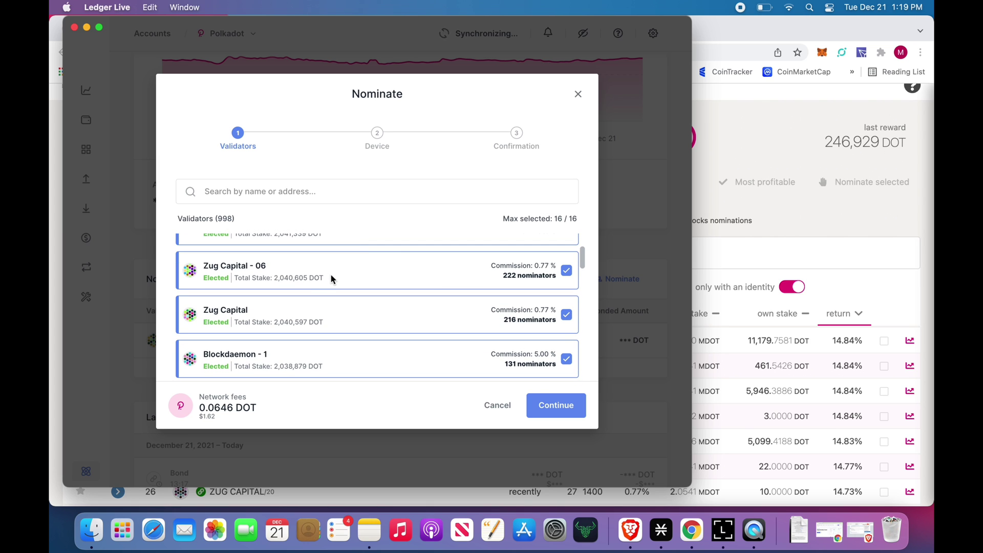
pyautogui.scroll(-2, 262, 303)
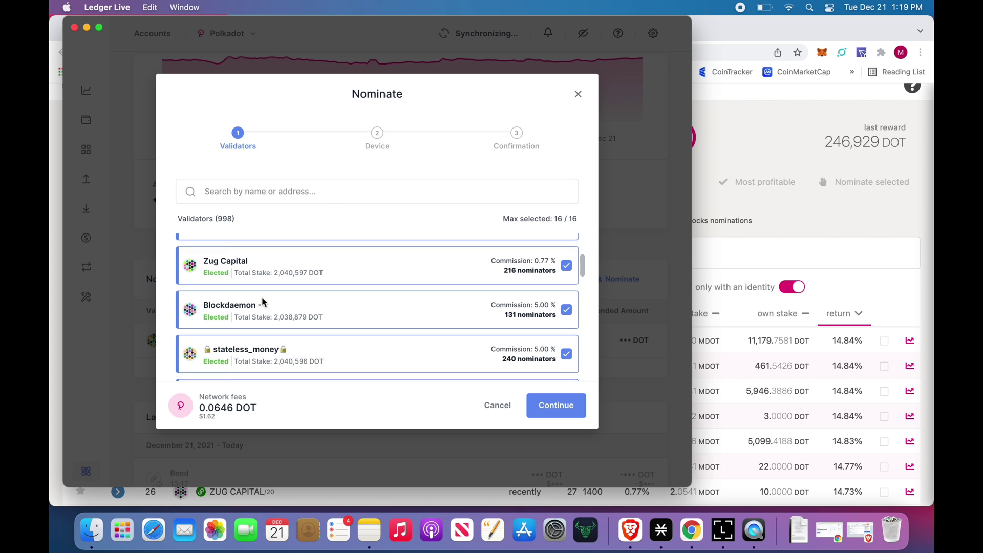
pyautogui.scroll(-4, 262, 302)
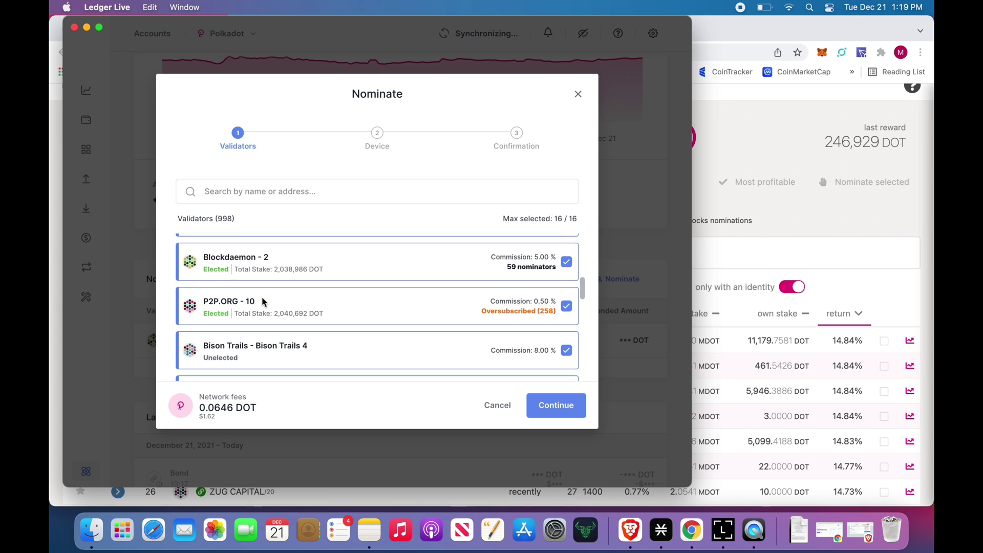
pyautogui.scroll(-2, 263, 299)
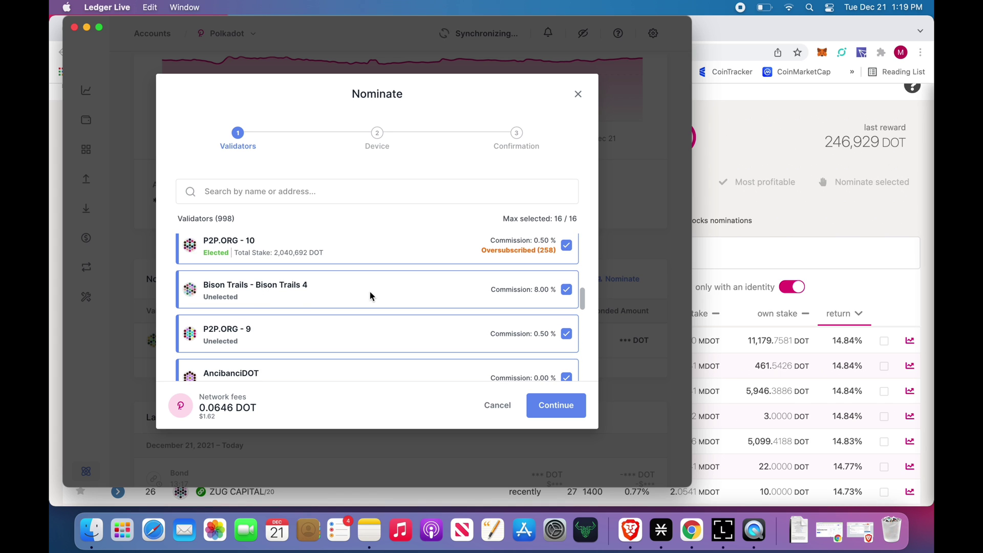
pyautogui.scroll(-1, 373, 294)
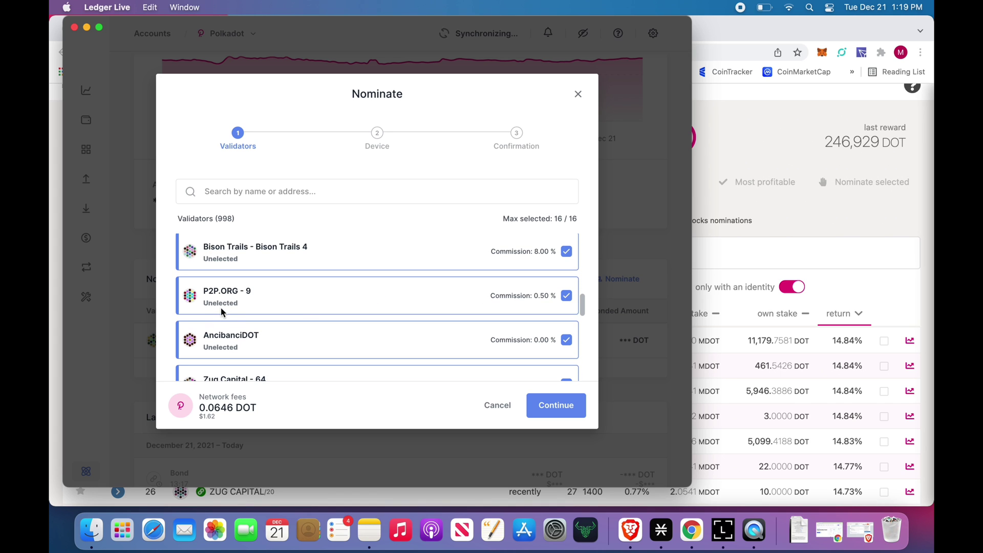
pyautogui.scroll(-2, 221, 311)
pyautogui.scroll(3, 222, 311)
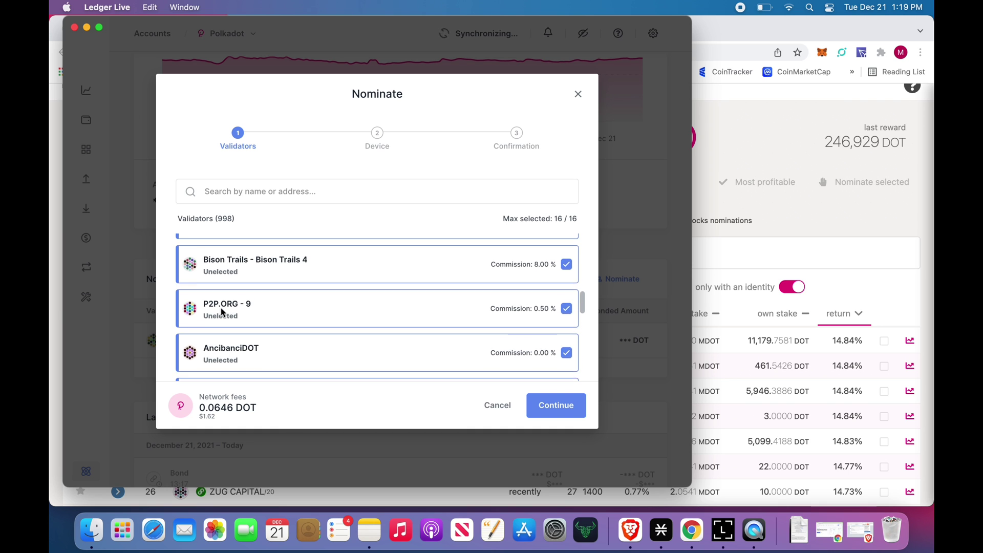
pyautogui.scroll(5, 221, 311)
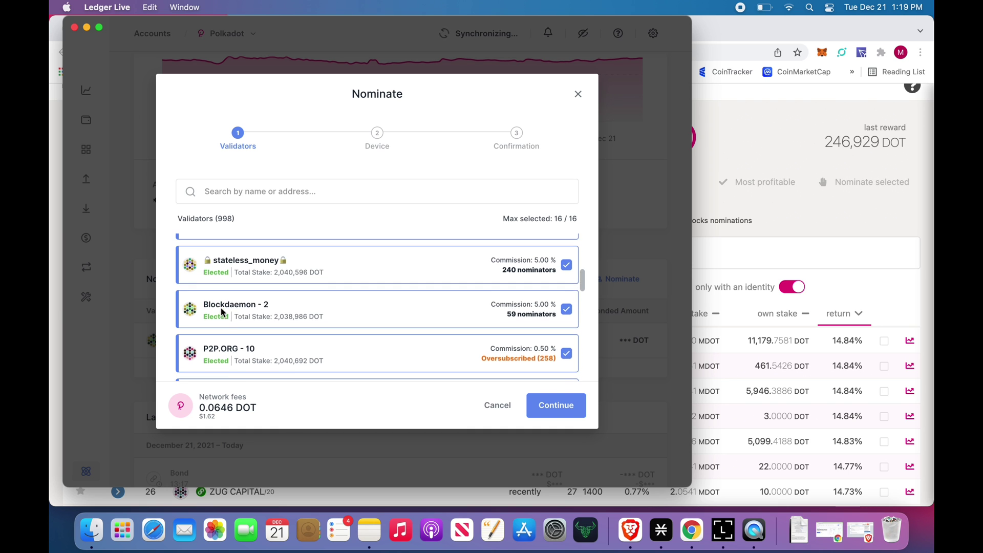
pyautogui.scroll(3, 221, 311)
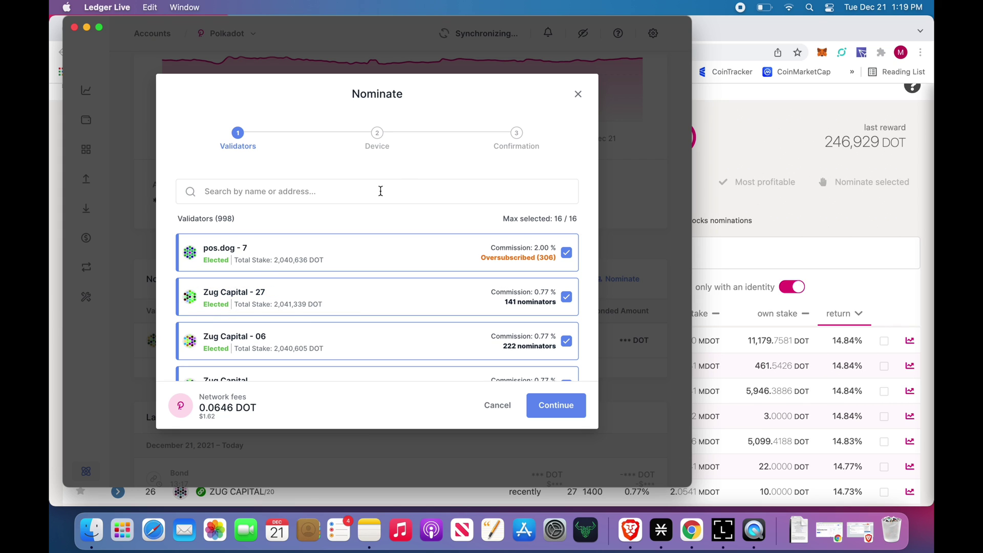
# - Check the selection against the Polkadot.js staking Targets page, then return to Ledger Live
pyautogui.click(798, 200)
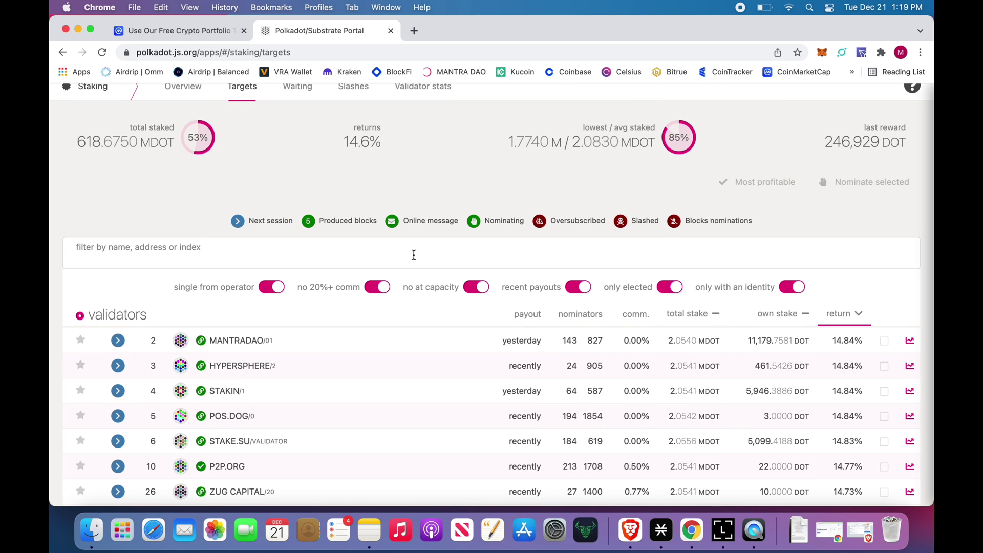
pyautogui.scroll(1, 412, 253)
pyautogui.scroll(2, 414, 254)
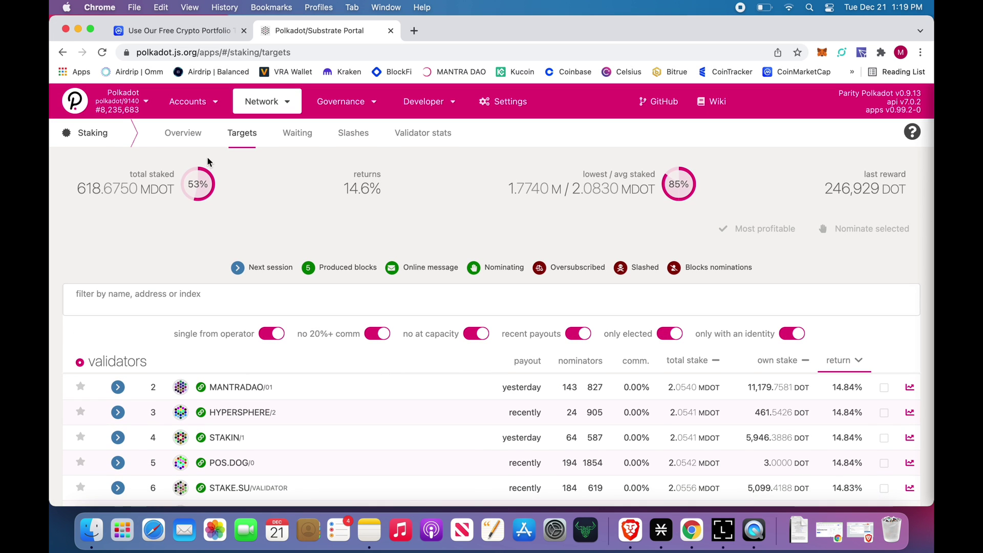
pyautogui.click(722, 530)
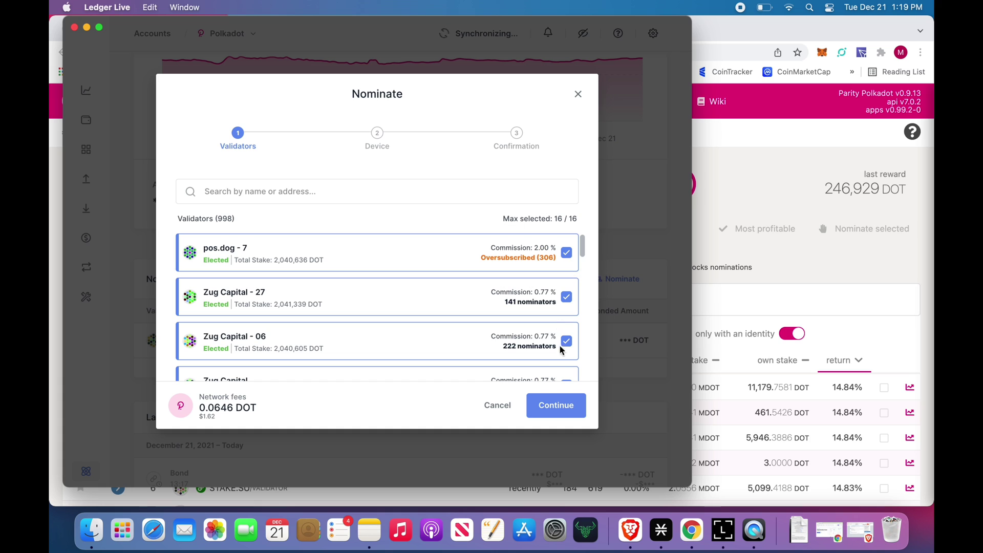
# - Continue with the 16 selected validators and confirm the nomination through to the success screen
pyautogui.click(541, 404)
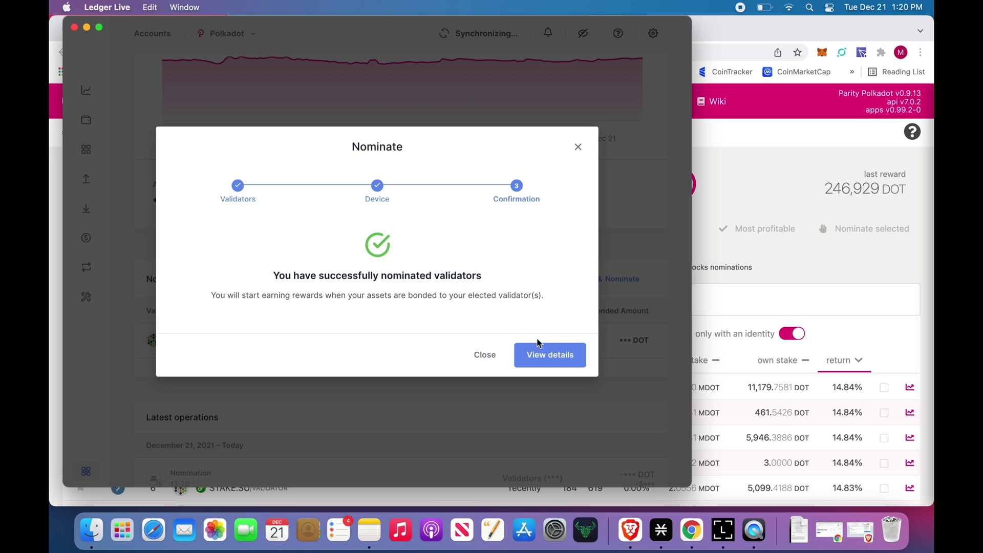
# - Close the nomination success message and return to the top of the Polkadot account page
pyautogui.click(485, 355)
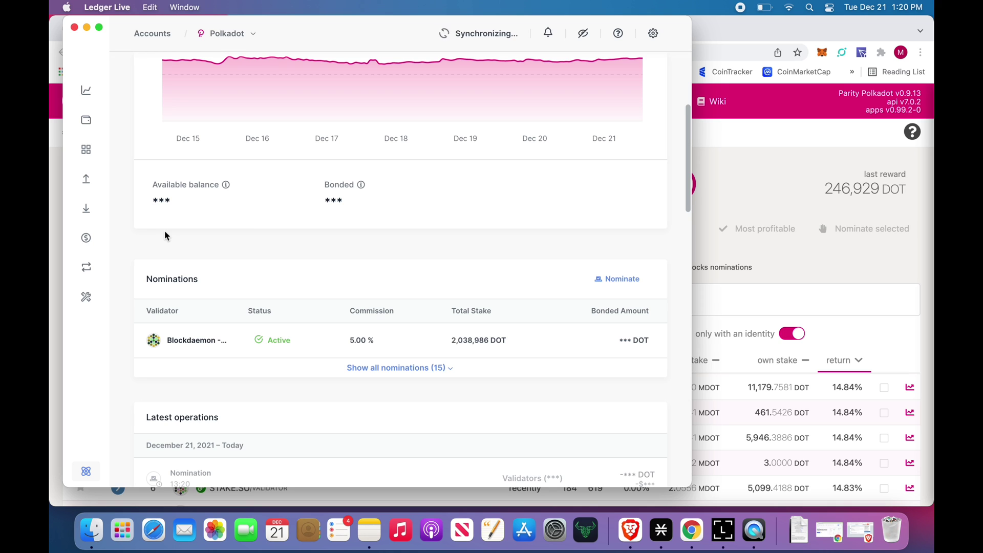
pyautogui.scroll(5, 469, 176)
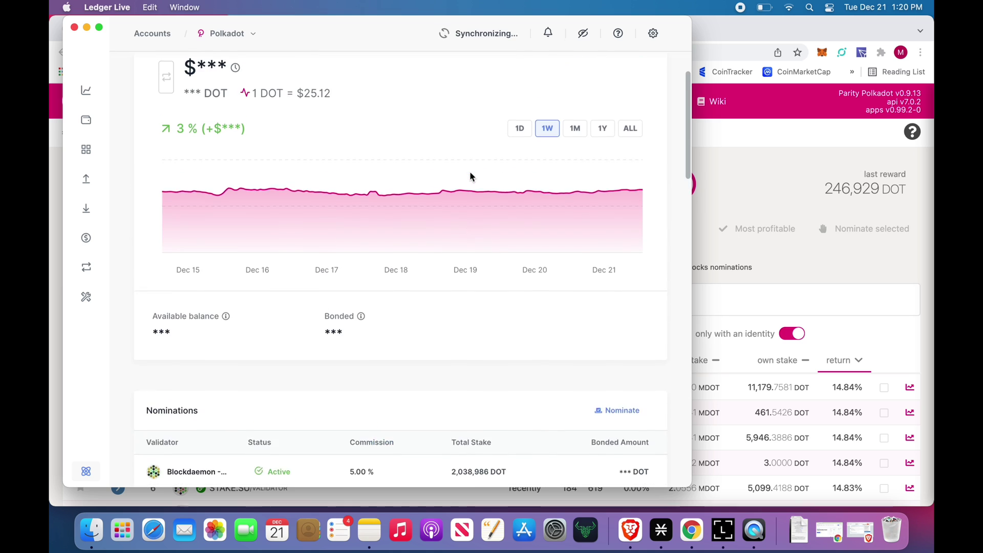
pyautogui.click(597, 81)
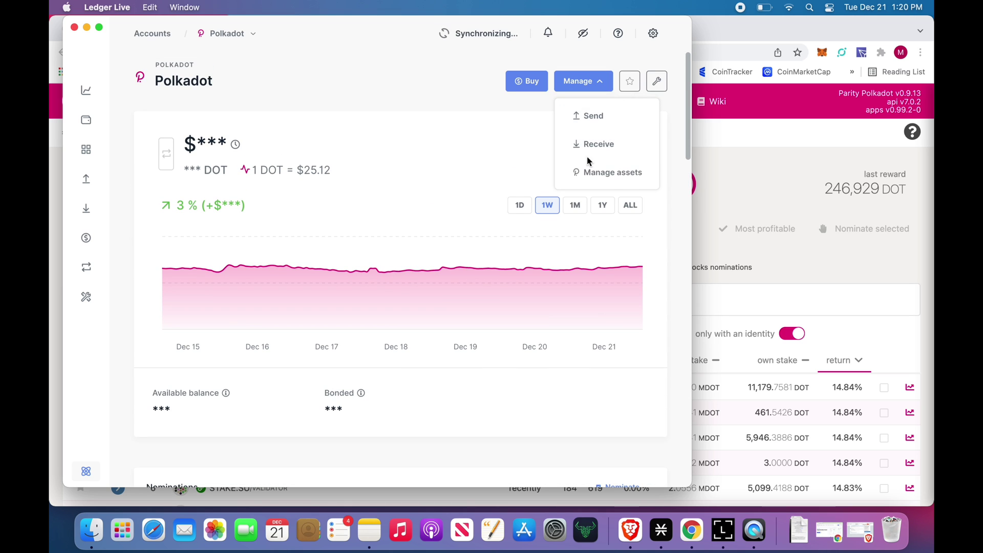
pyautogui.click(590, 172)
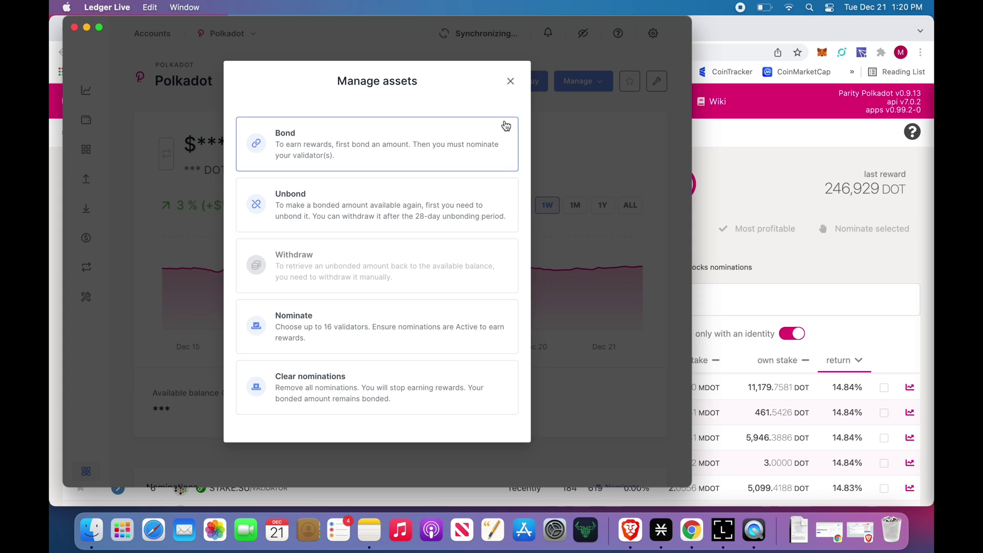
pyautogui.click(512, 82)
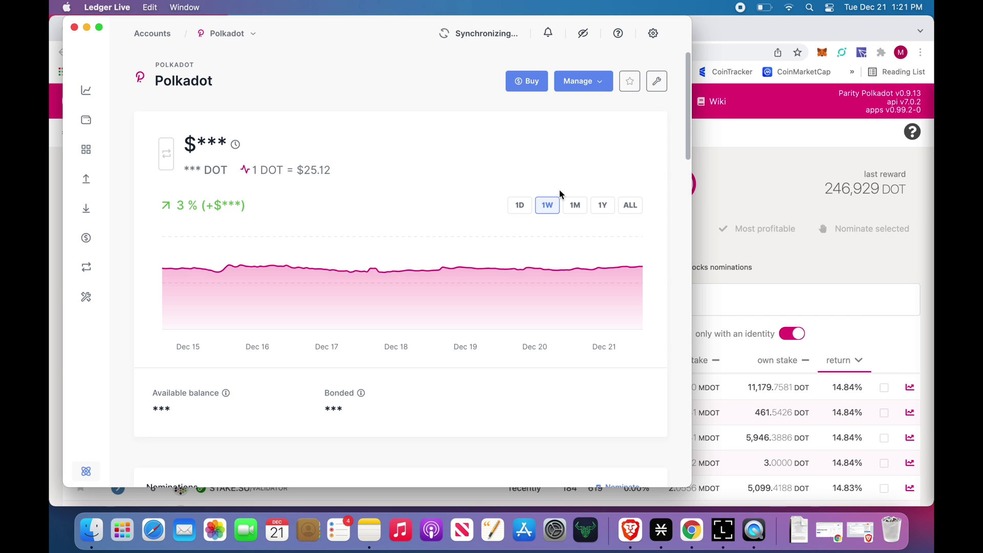
# - Browse the Polkadot.js Targets validator list by return, ending with MANTRADAO on top at 14.84%
pyautogui.click(801, 191)
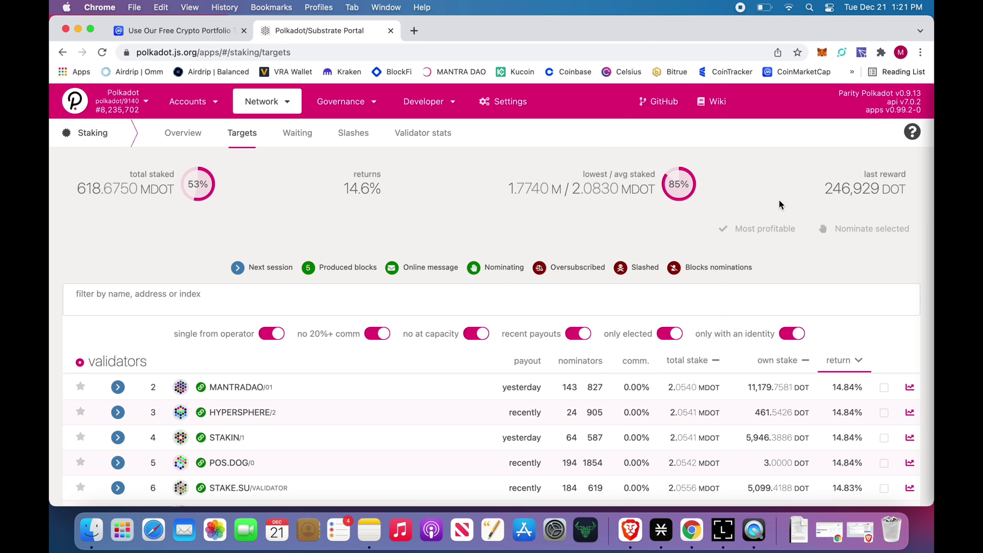
pyautogui.scroll(-1, 800, 274)
pyautogui.scroll(-5, 801, 276)
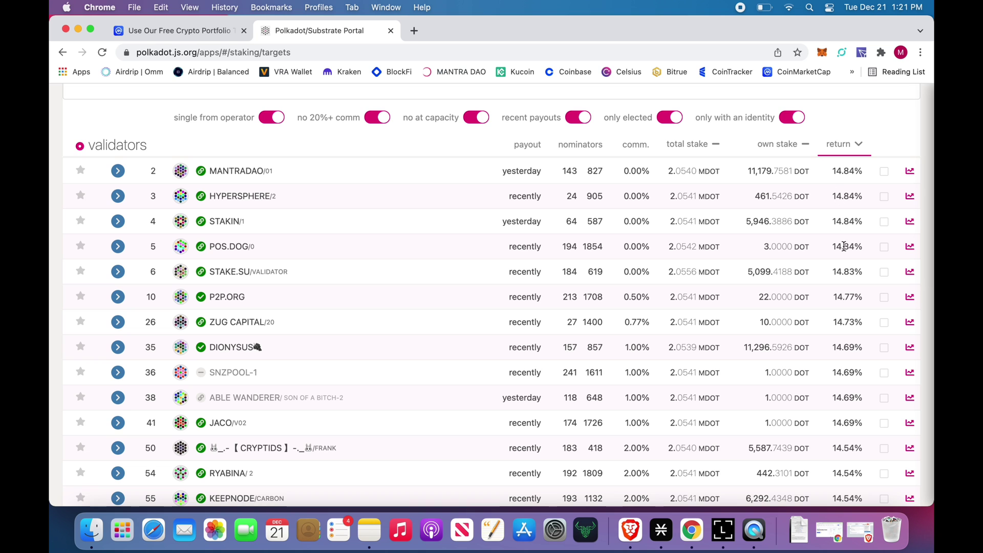
pyautogui.scroll(-6, 850, 392)
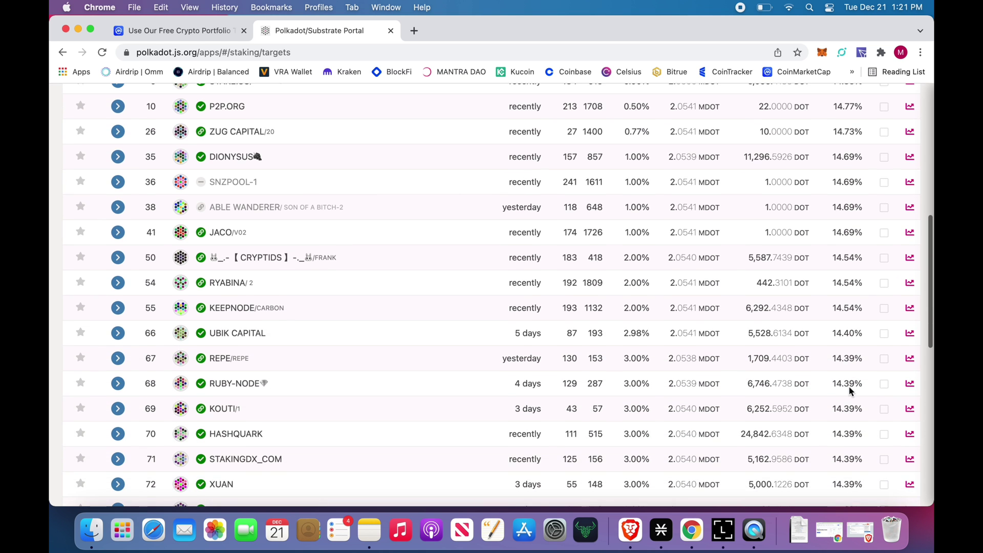
pyautogui.scroll(-1, 850, 392)
pyautogui.scroll(10, 847, 388)
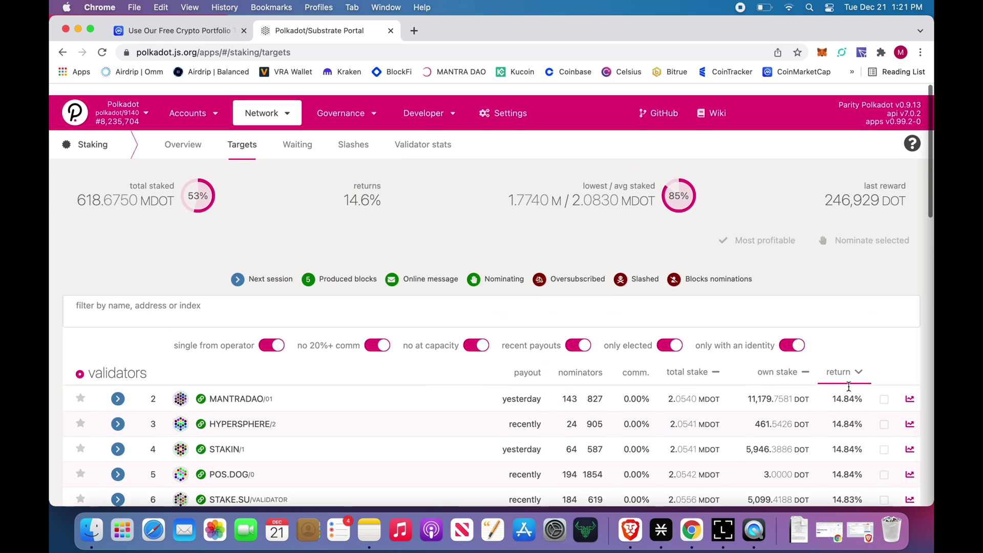